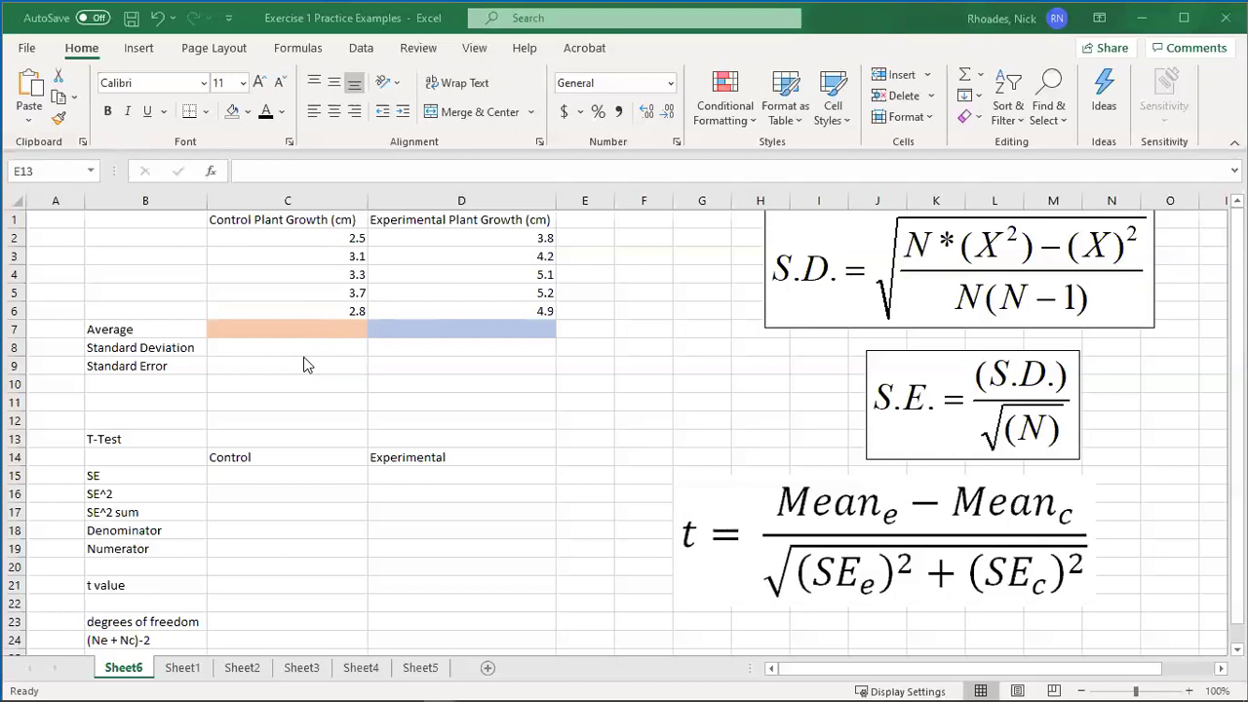
Calculate the average of the control plant growth values in C7 with =average(C2:C6)
click(240, 329)
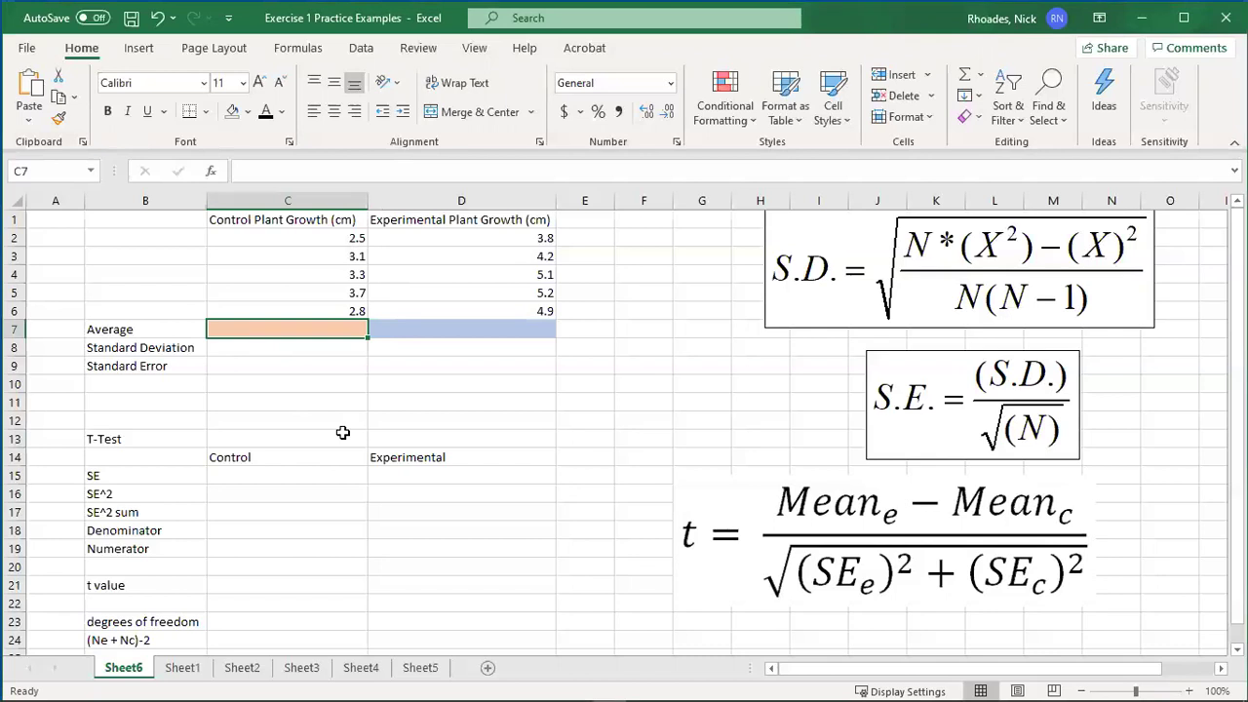
text(=)
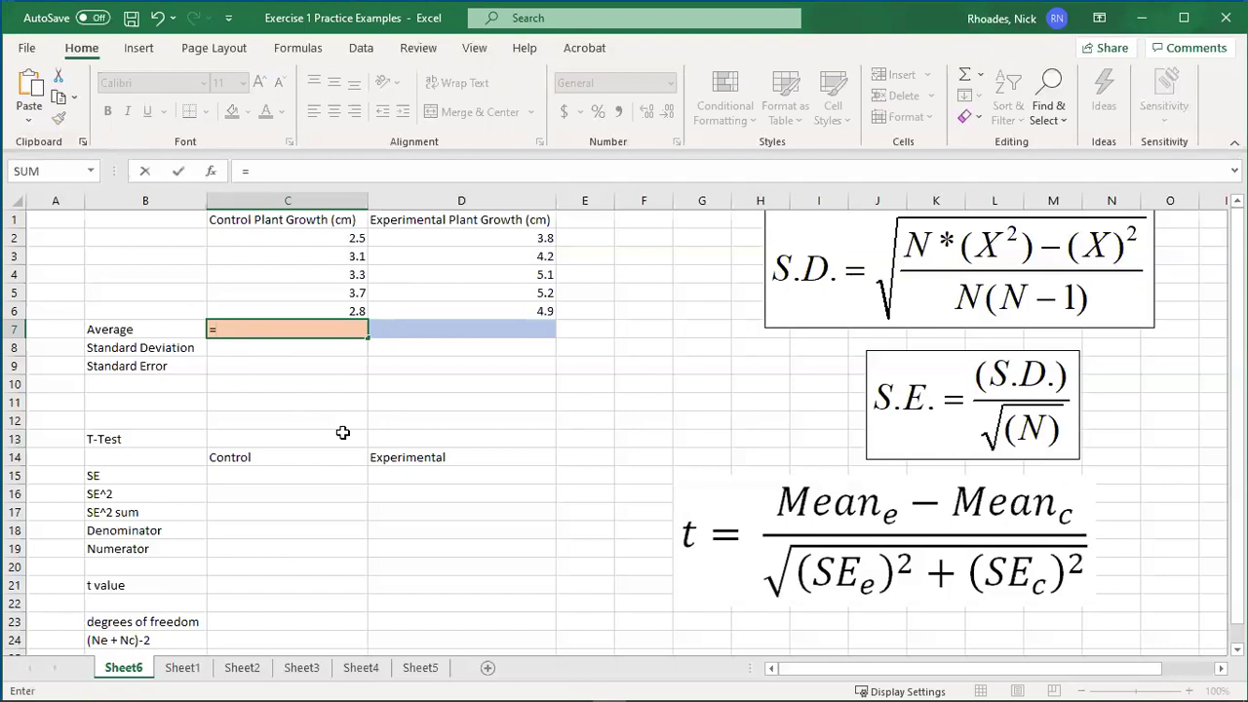
text(aver)
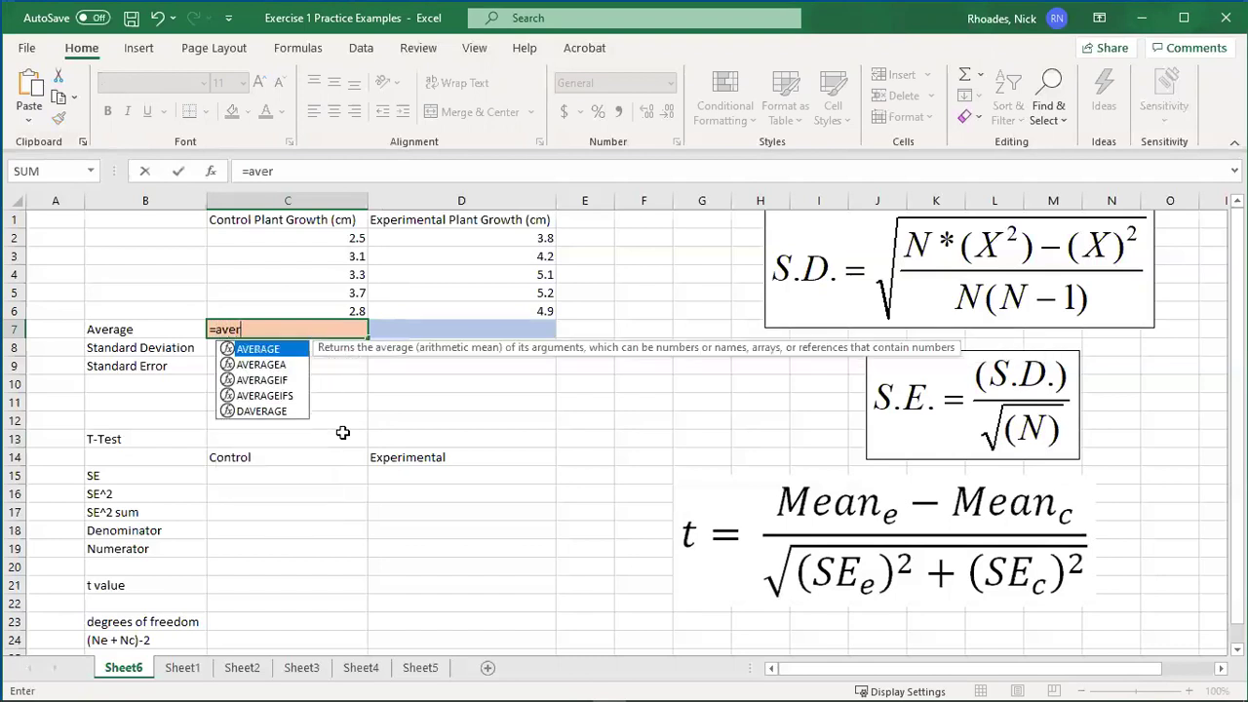
text(age()
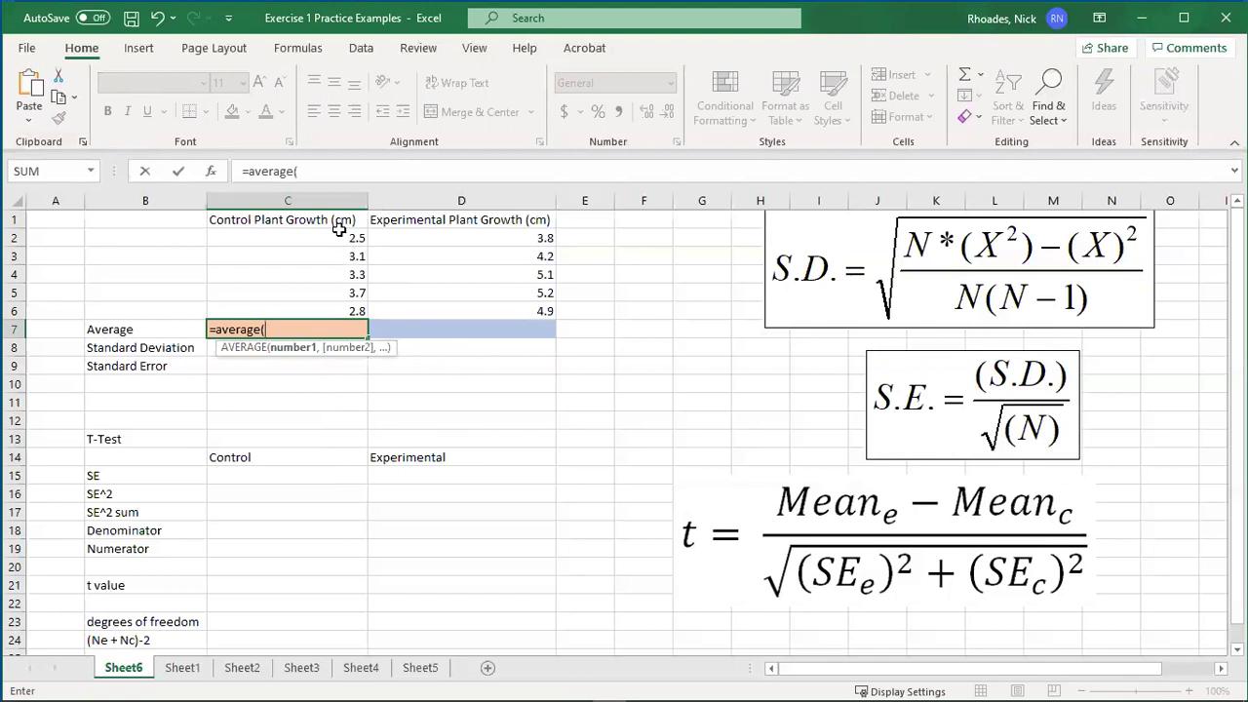
drag(343, 237, 354, 308)
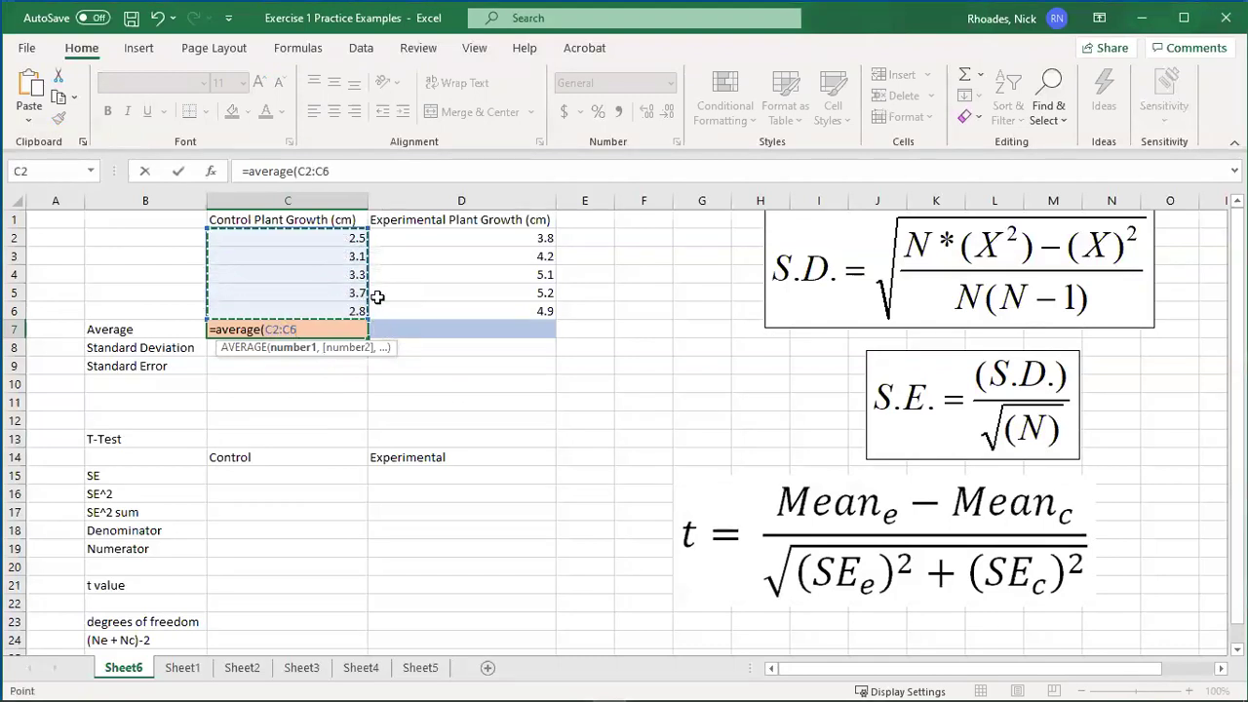
text())
key(Return)
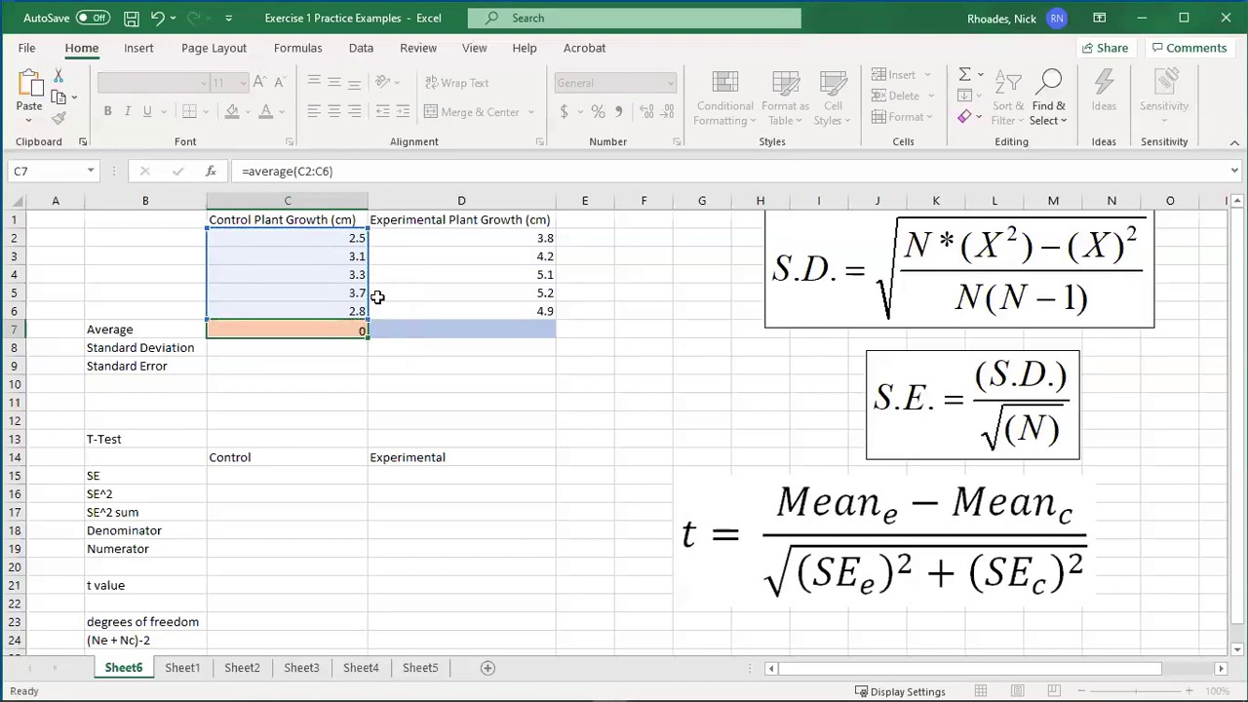
Calculate the average of the experimental plant growth values in D7 with =average(D2:D6)
click(405, 330)
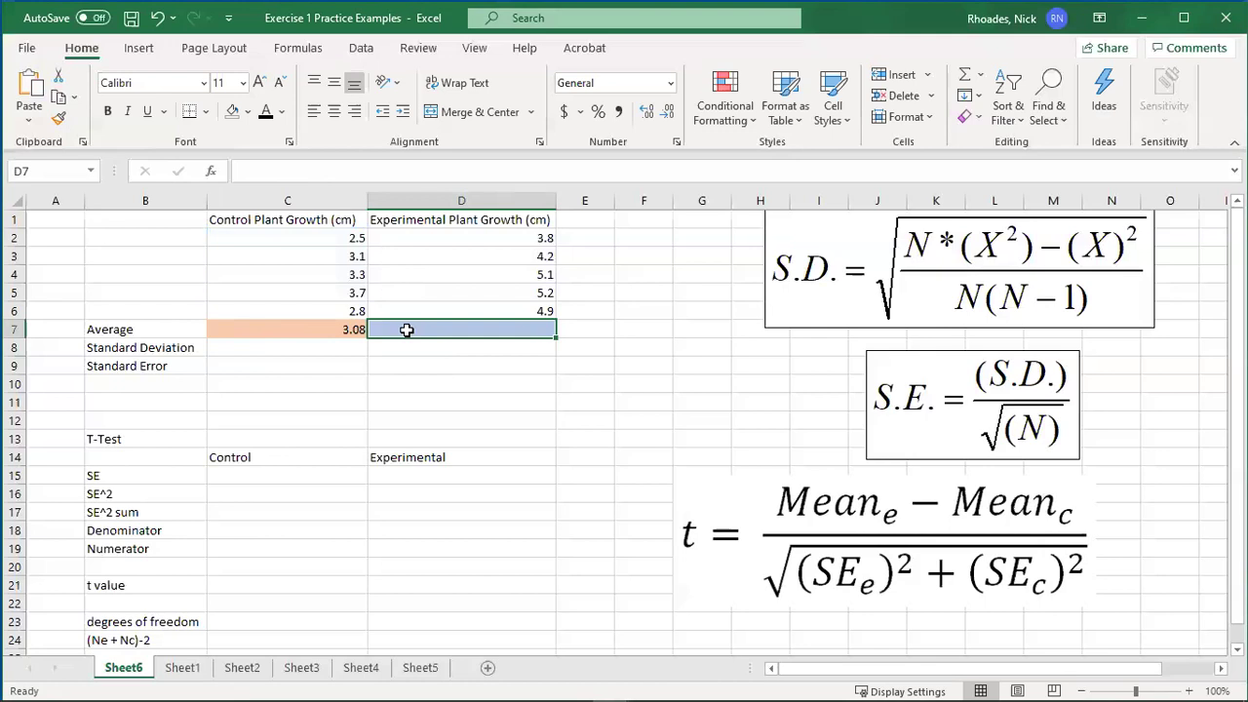
text(=)
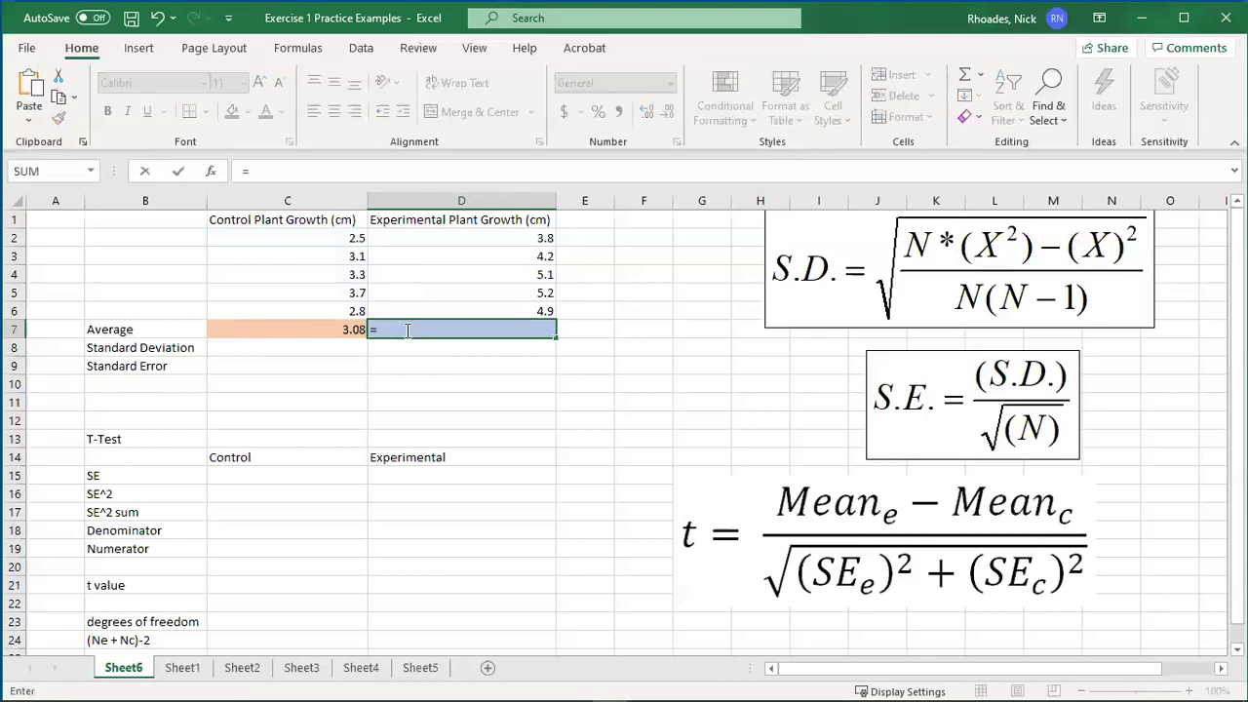
text(average()
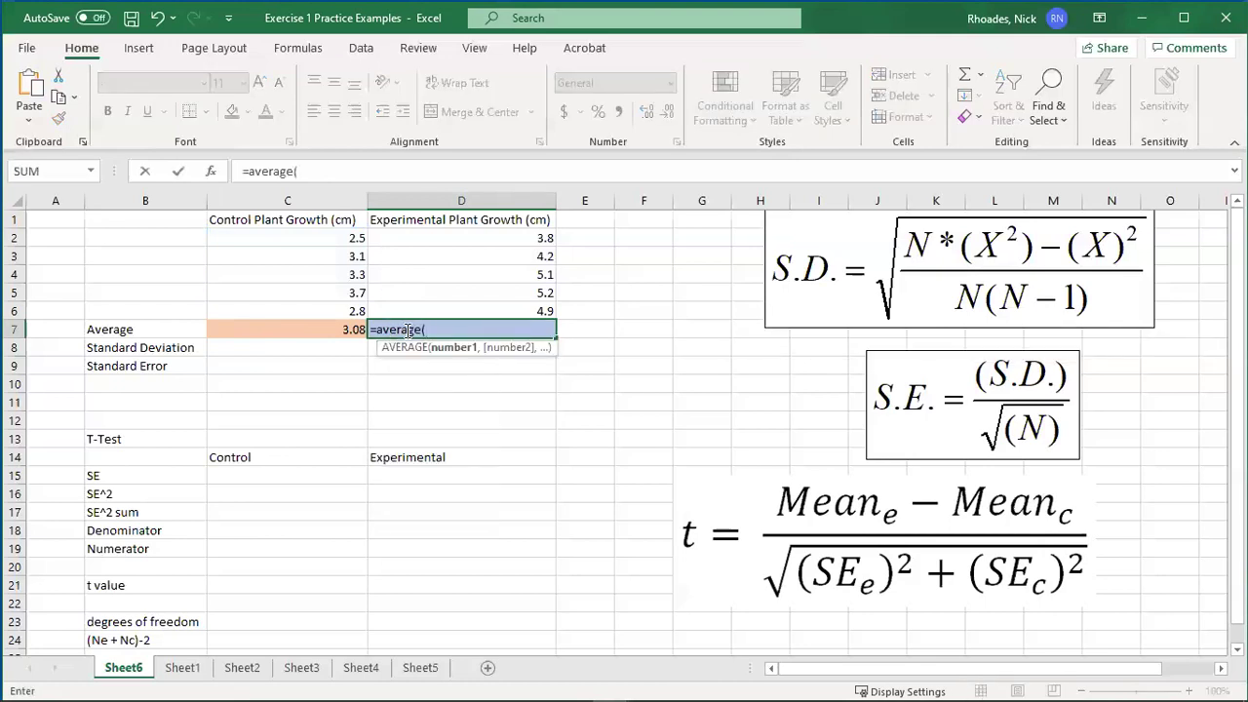
drag(493, 237, 495, 310)
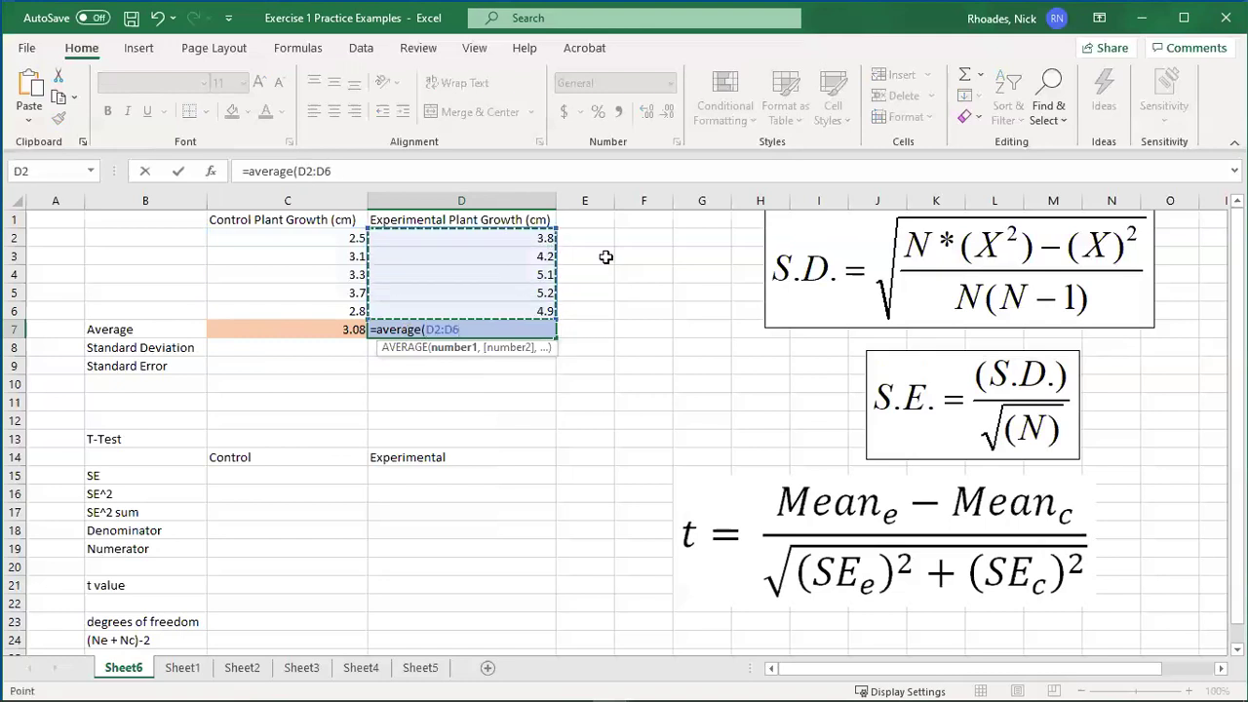
text())
key(Return)
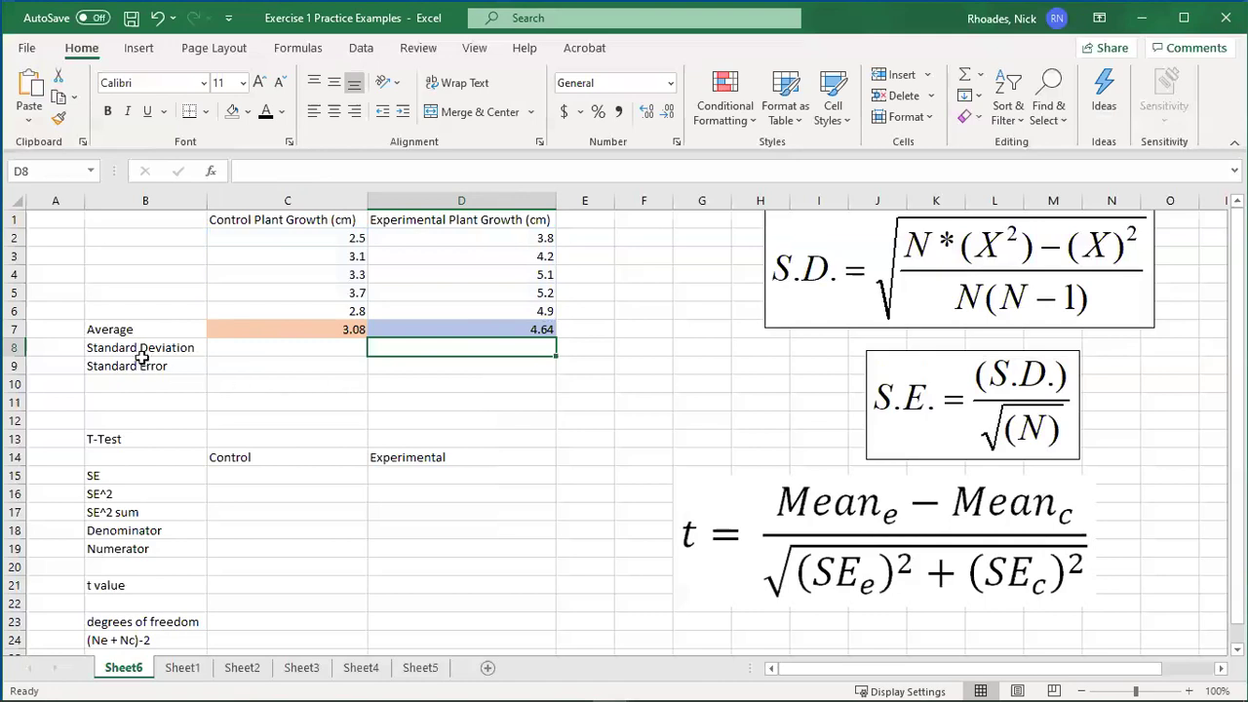
Calculate the control group's standard deviation in C8 with =stdev(C2:C6)
click(270, 349)
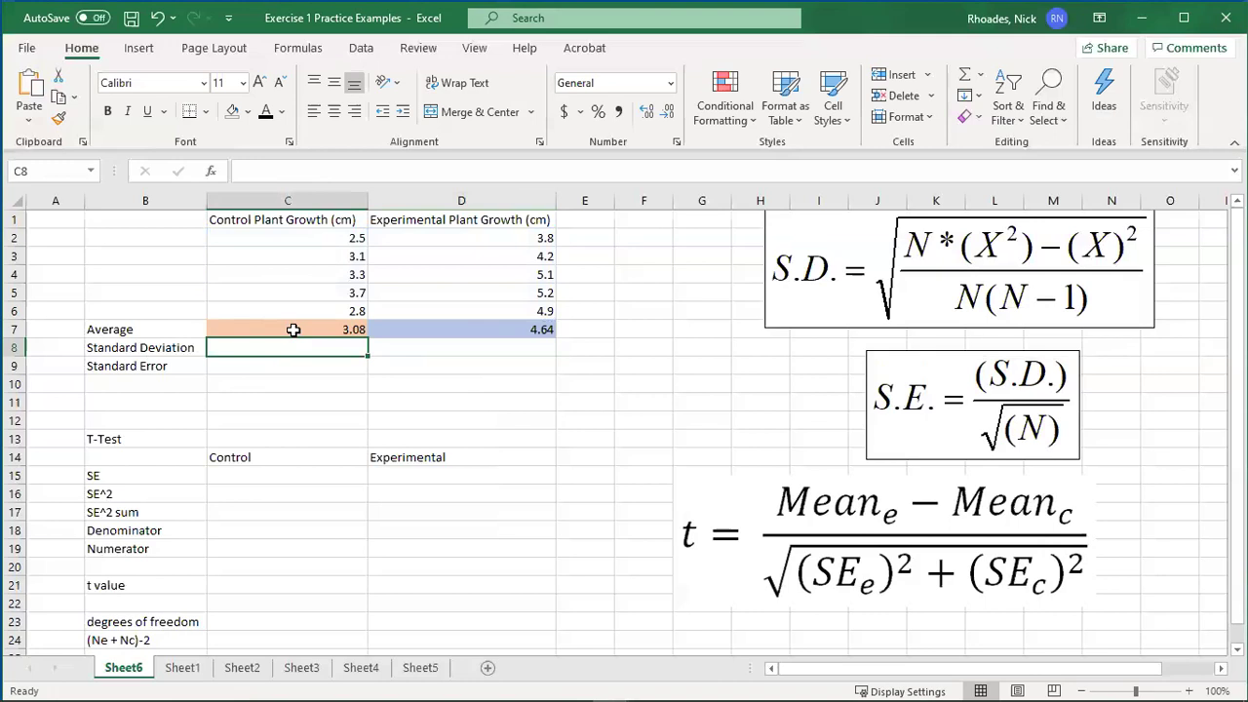
text(=stdev)
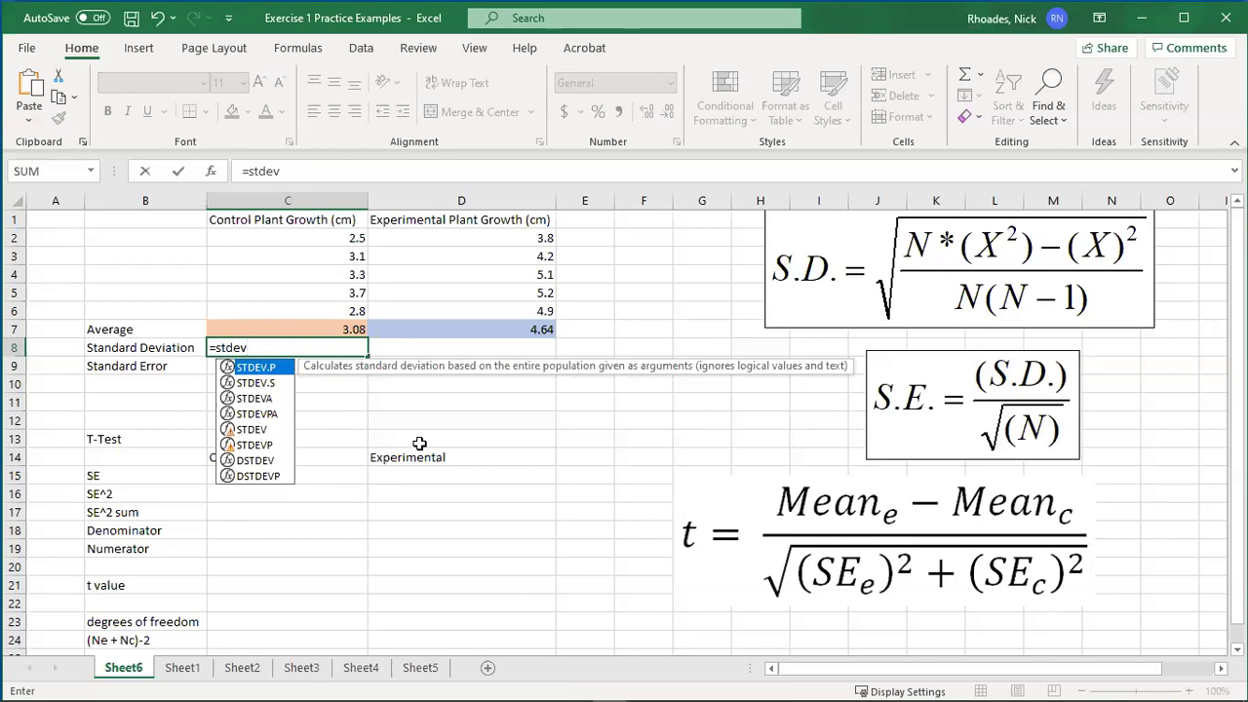
text(()
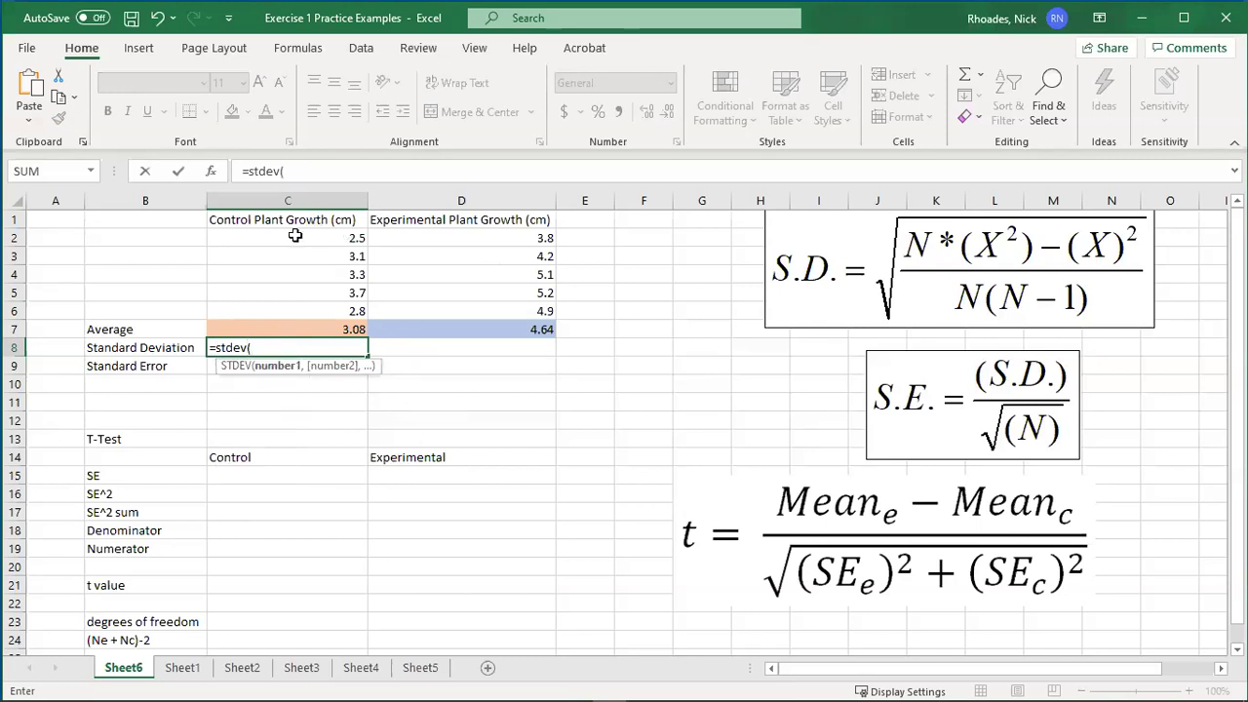
drag(297, 239, 290, 315)
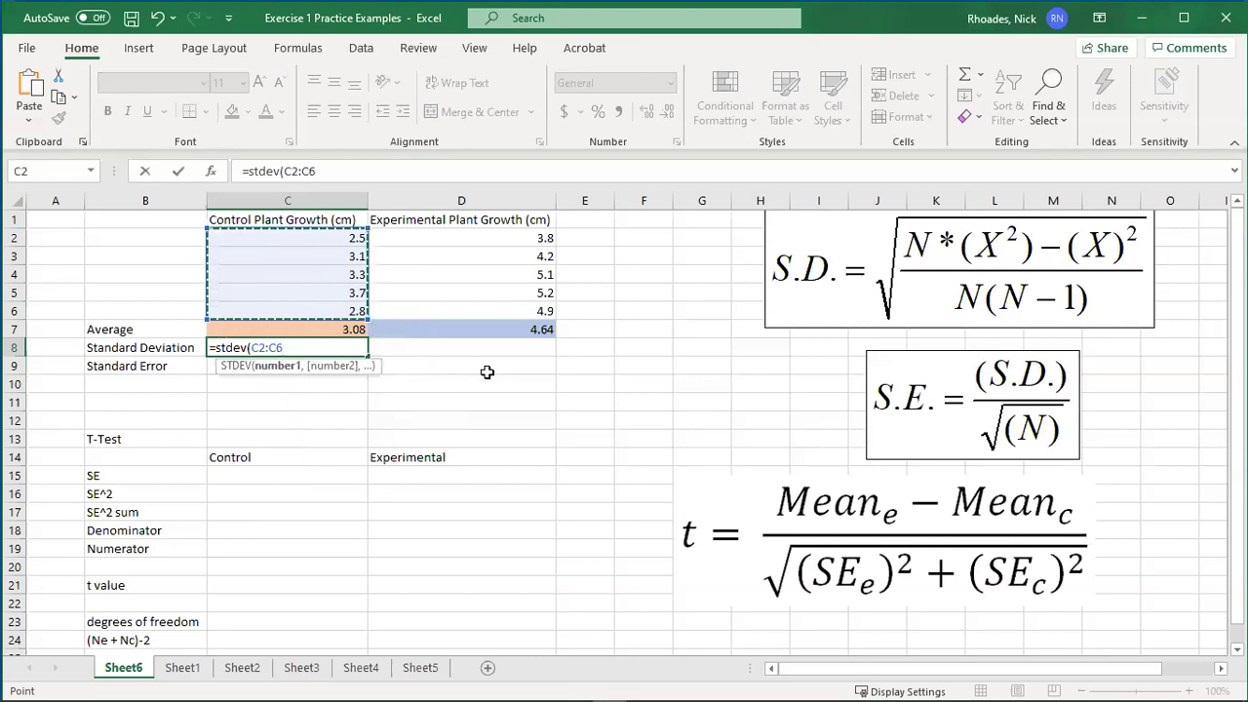
text())
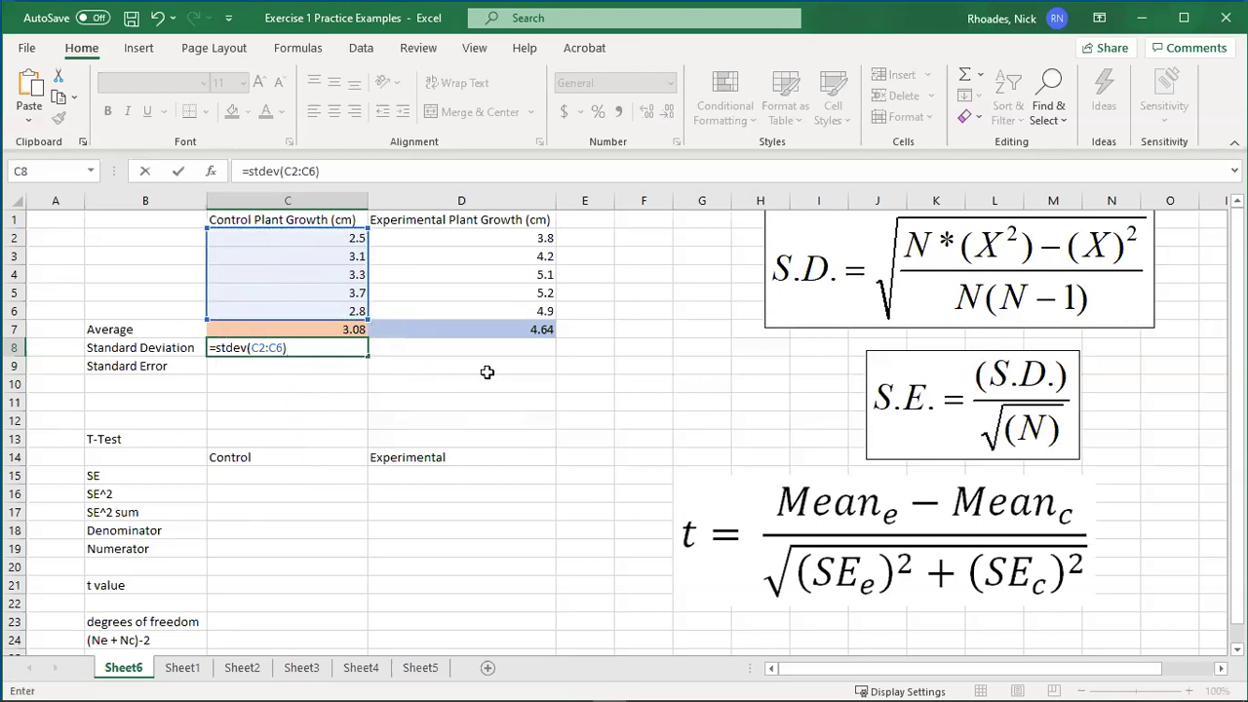
key(Return)
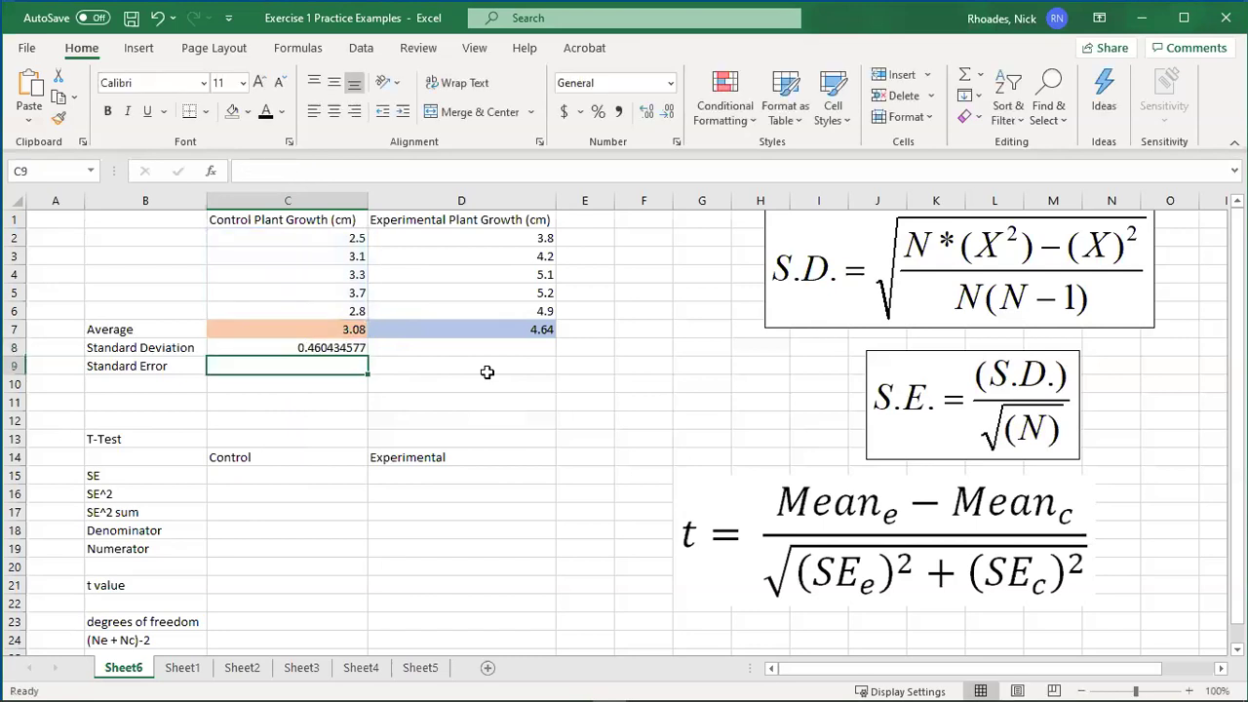
Calculate the experimental group's standard deviation in D8 with =stdev(D2:D6)
click(394, 343)
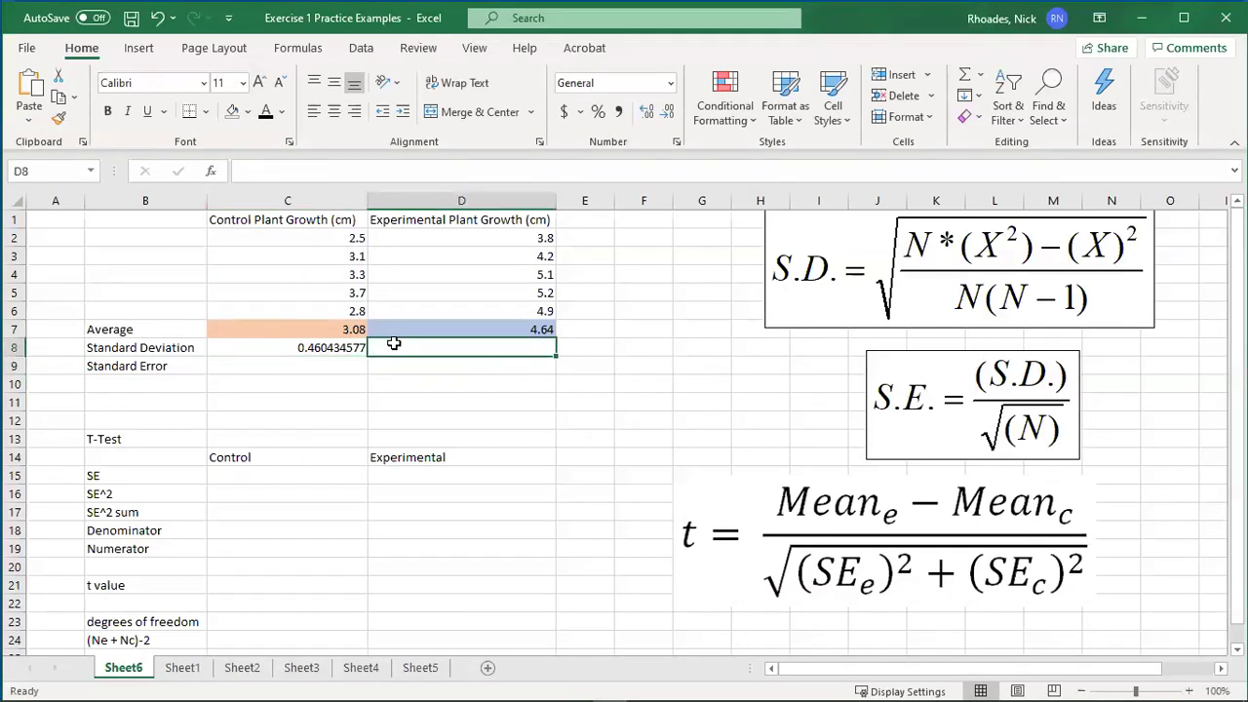
text(=)
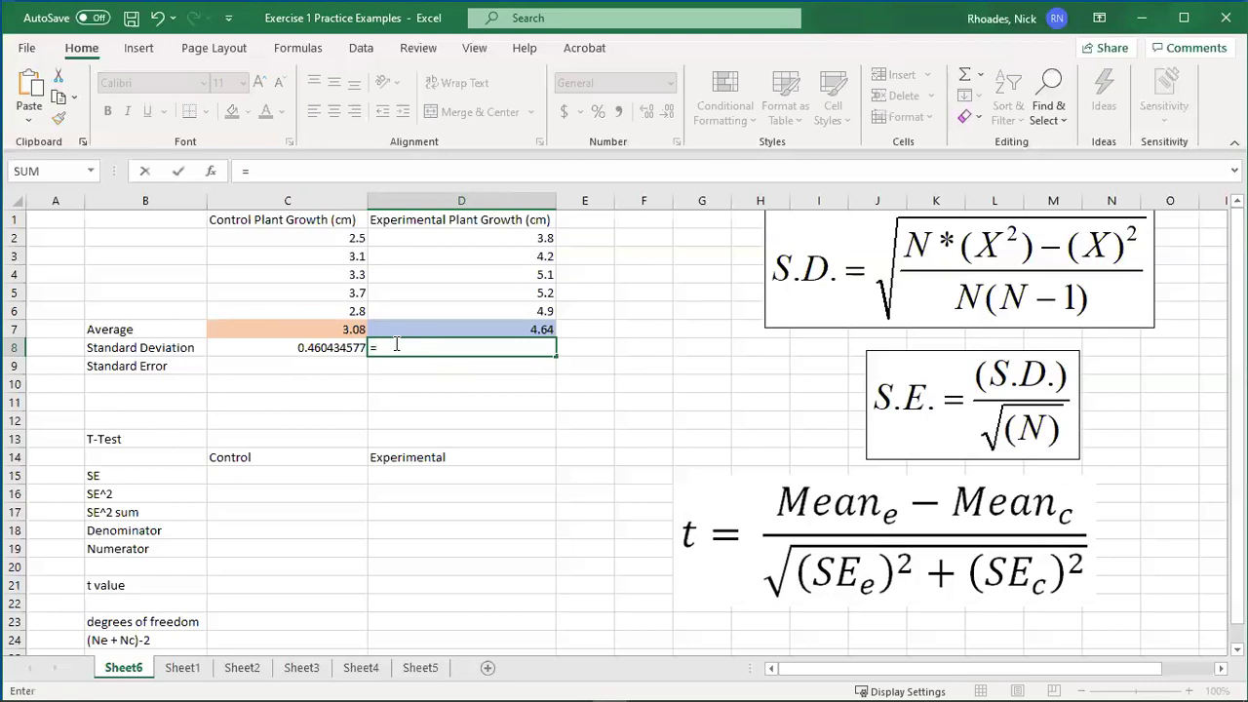
text(stdev()
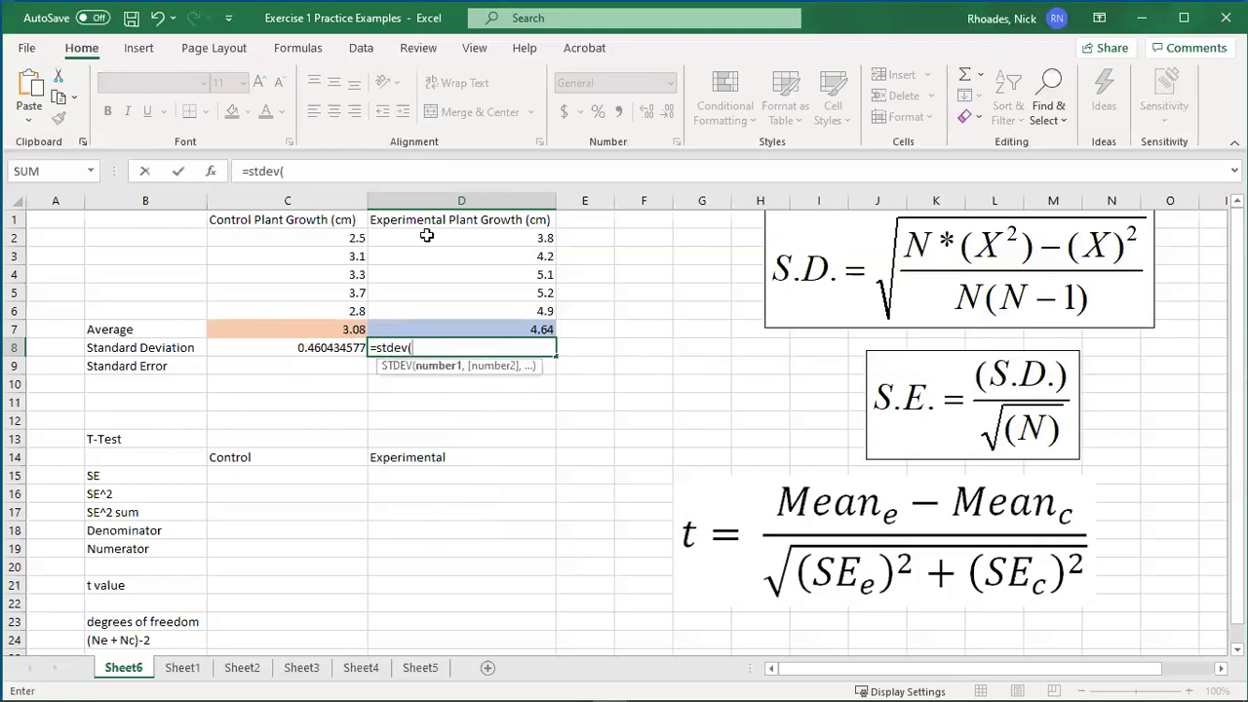
drag(429, 238, 447, 308)
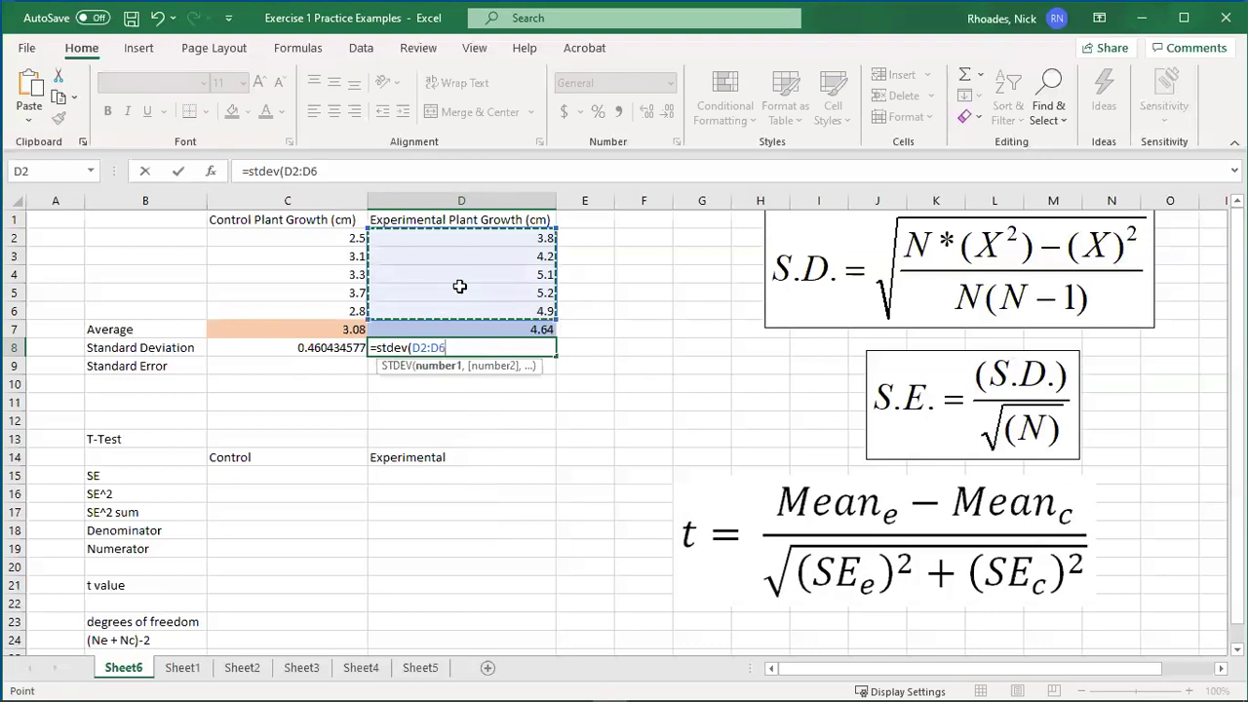
text())
key(Return)
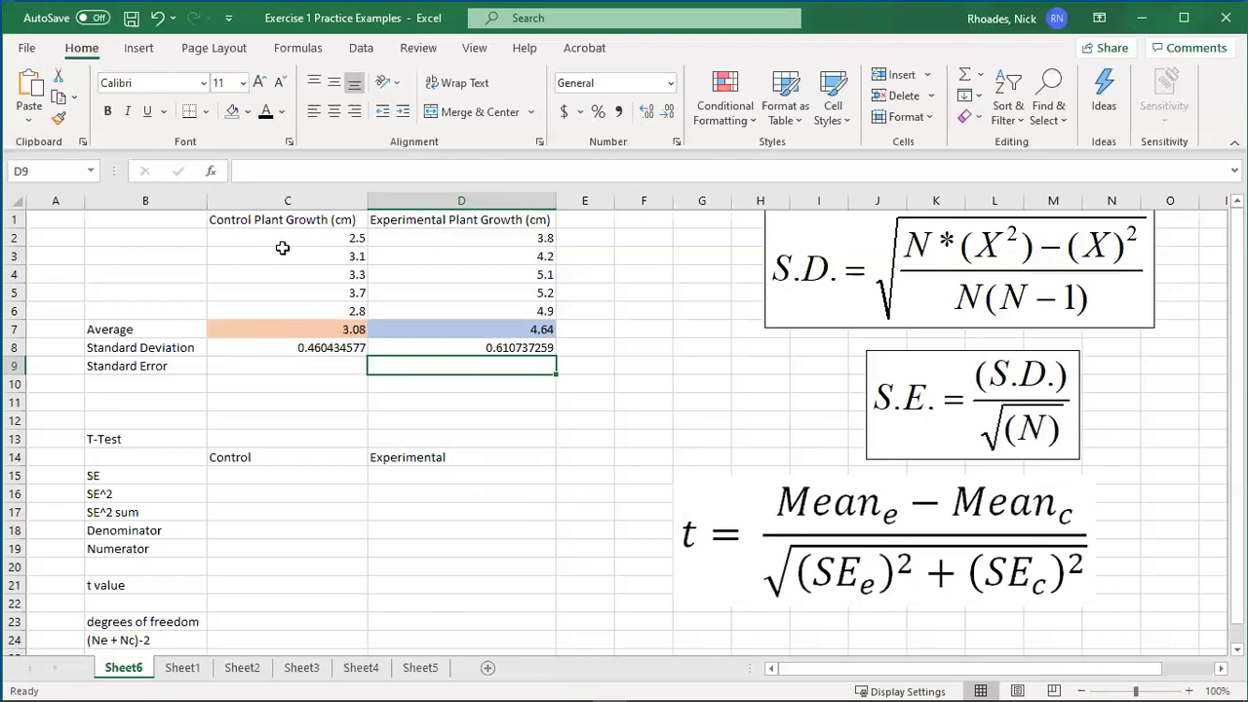
Calculate the control group's standard error in C9 with =C8/sqrt(5)
click(232, 363)
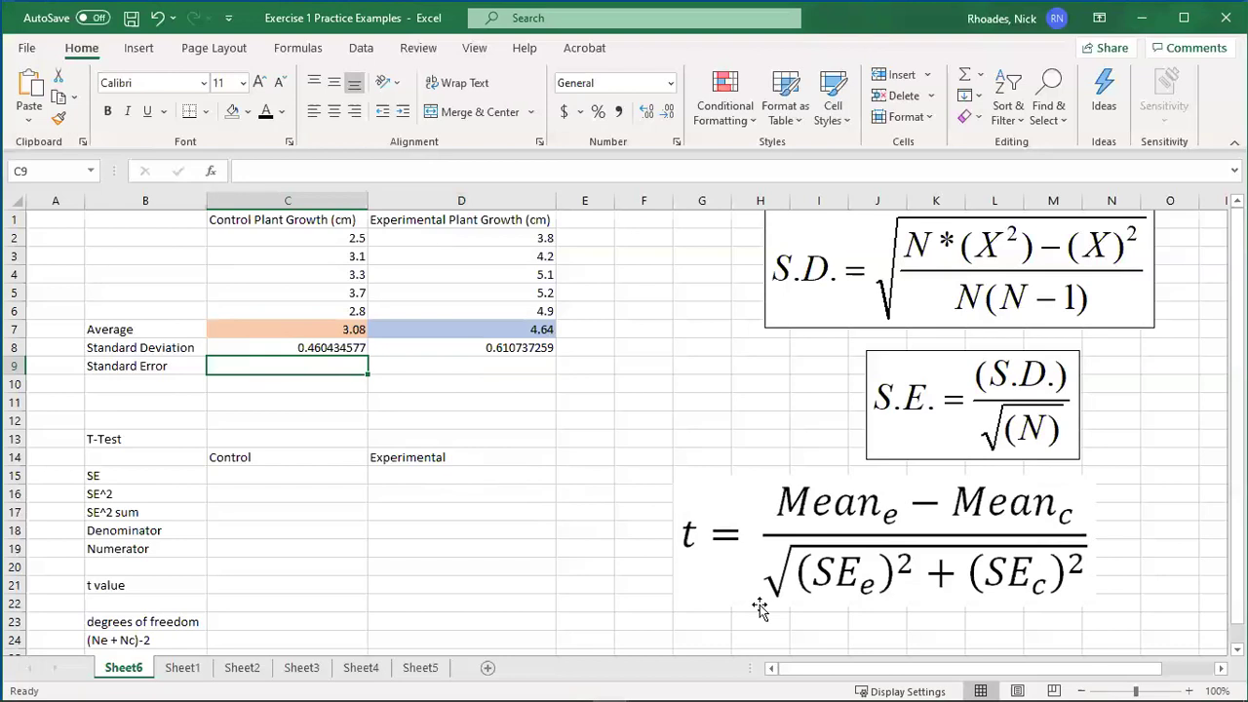
text(=)
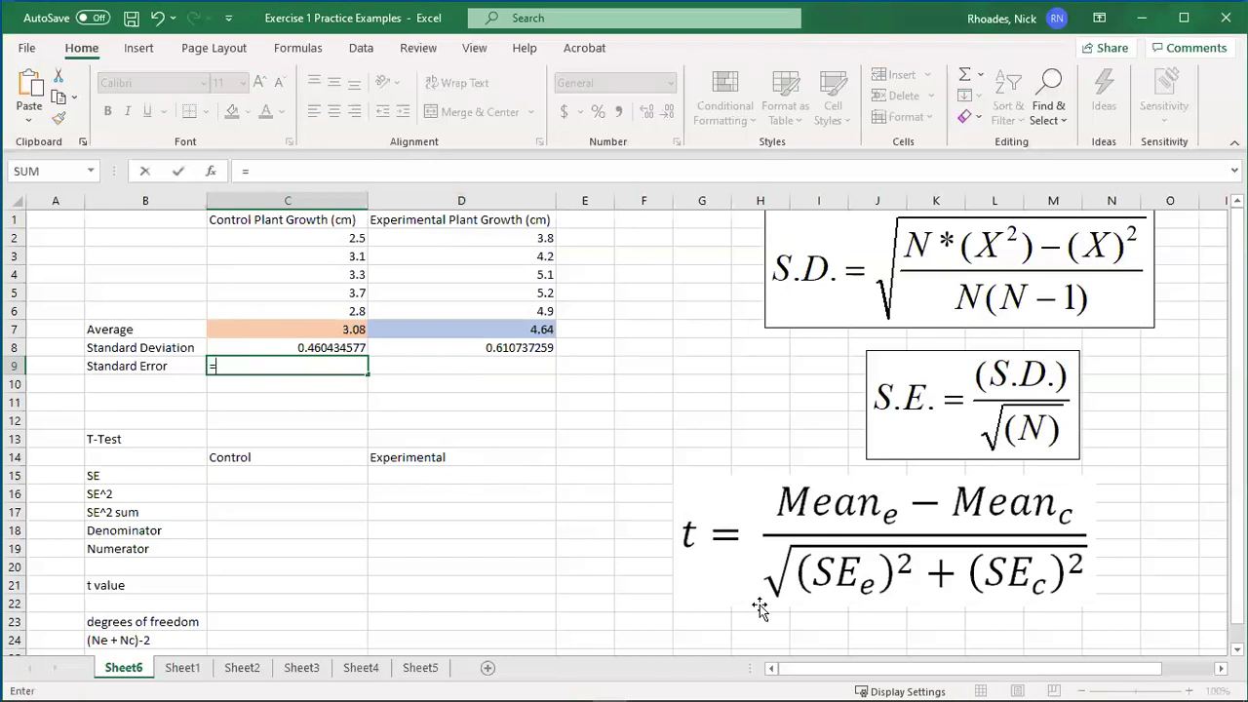
click(268, 331)
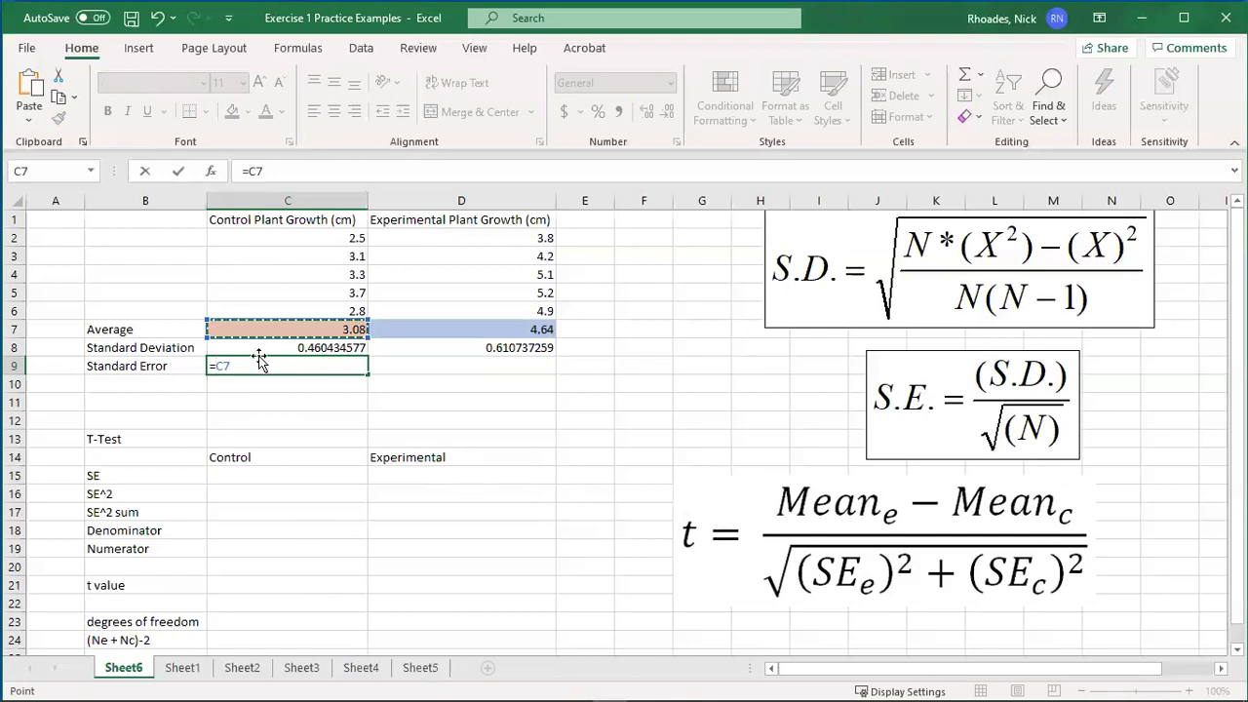
click(265, 346)
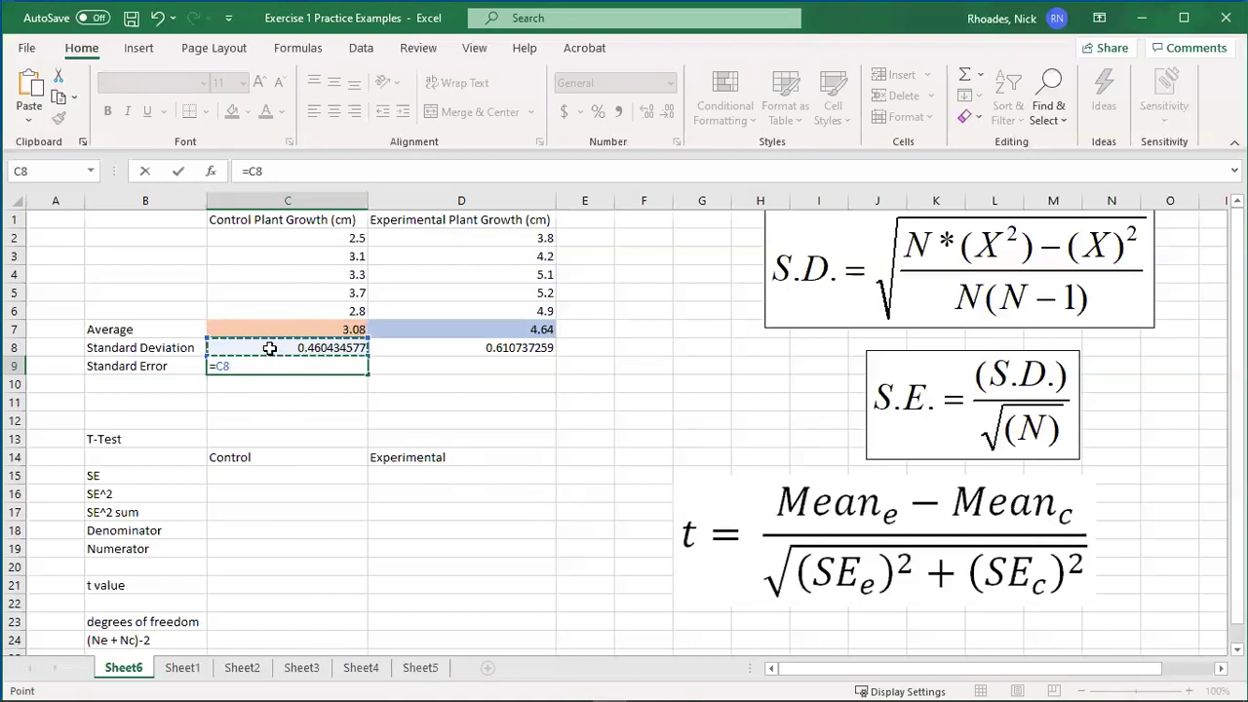
text(/)
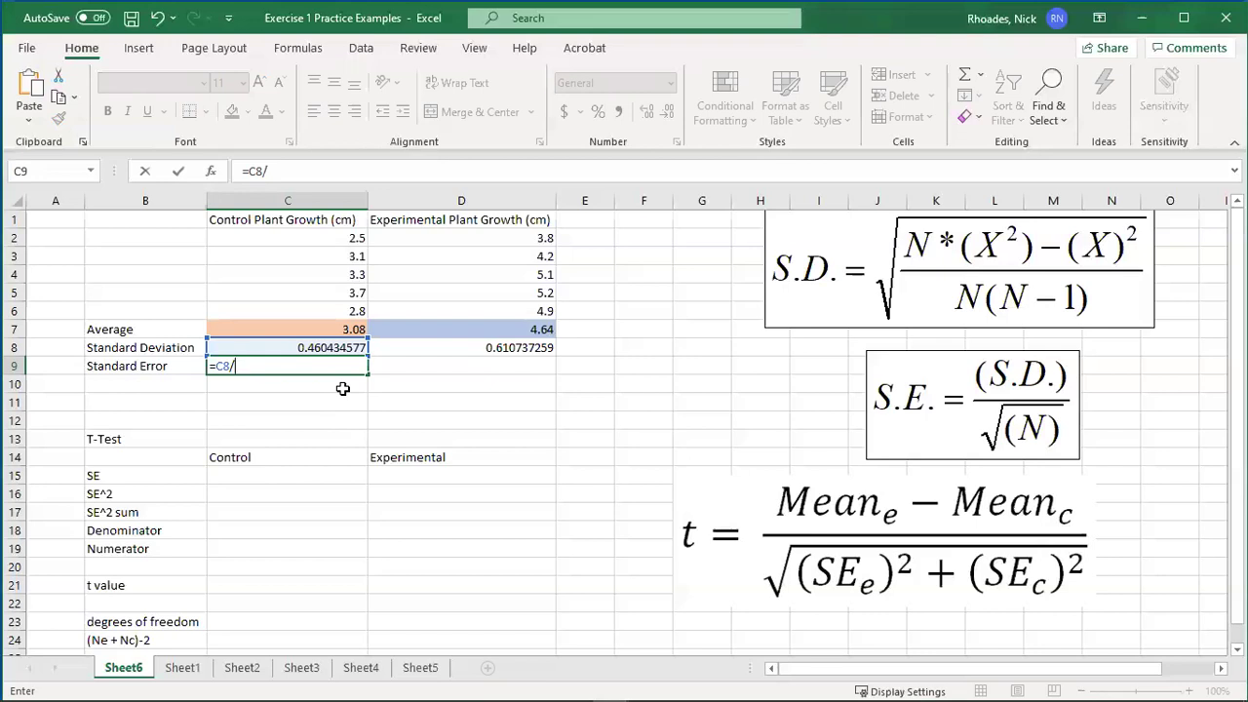
text(sqr)
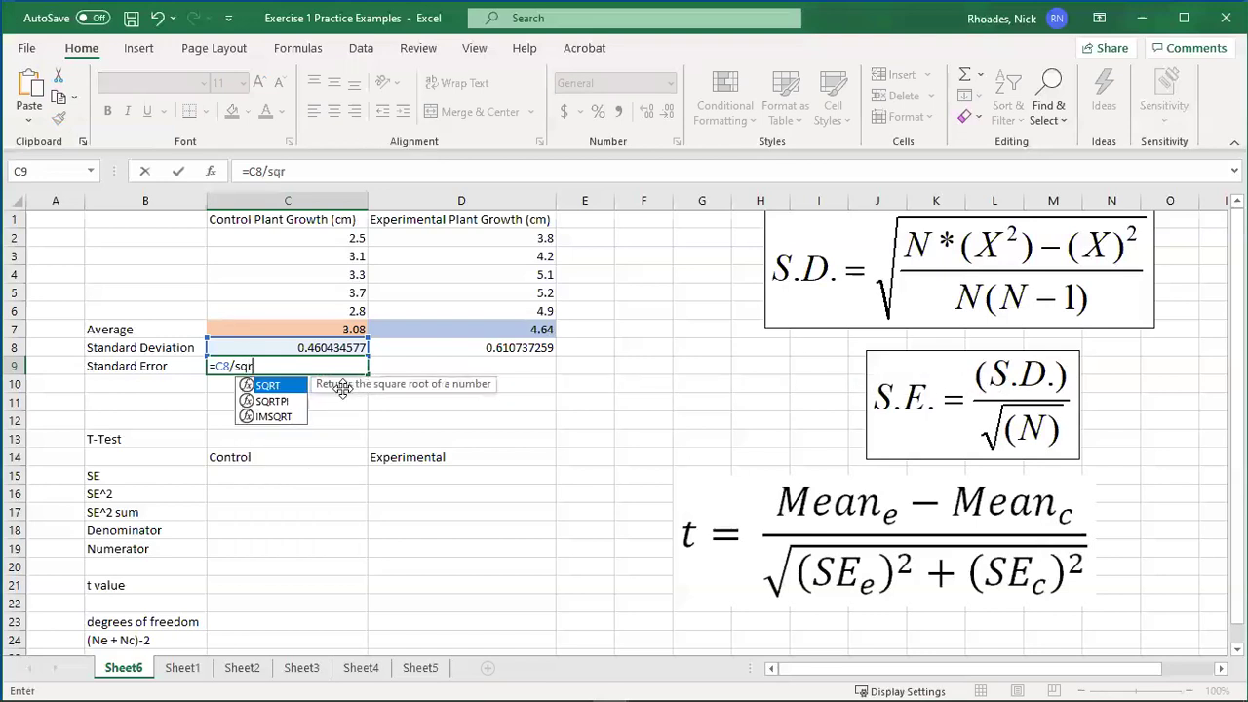
text(t()
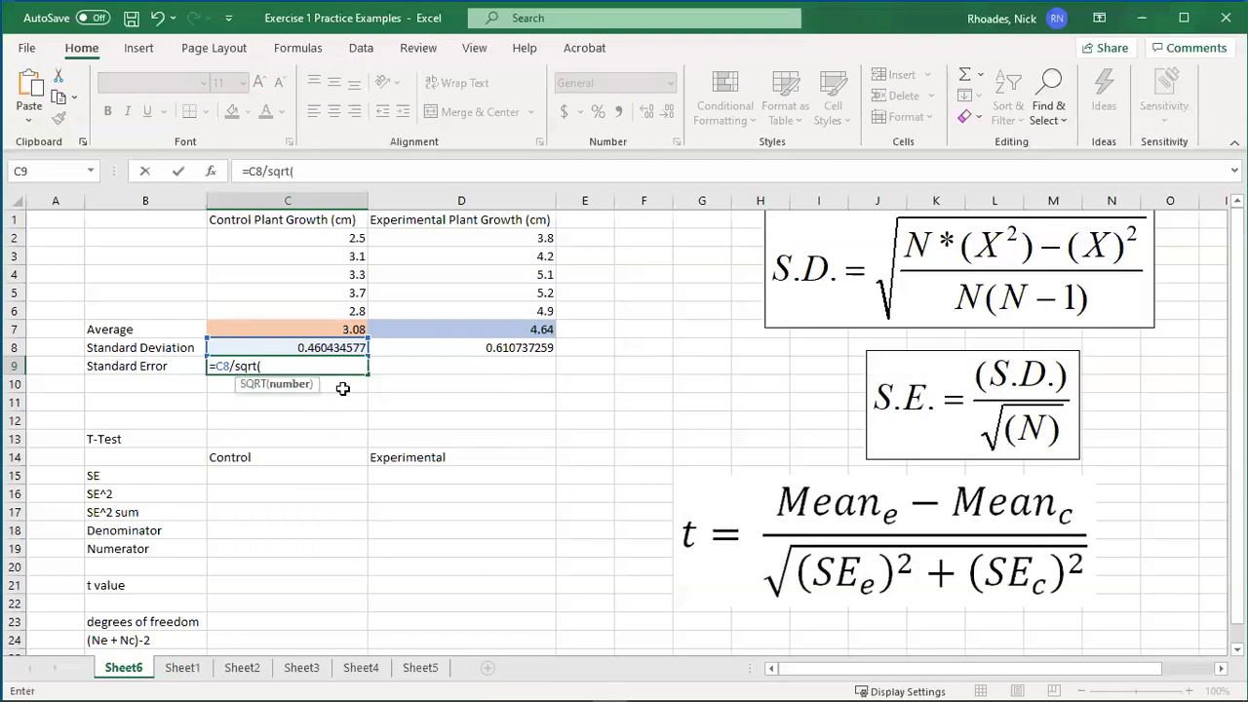
text(5))
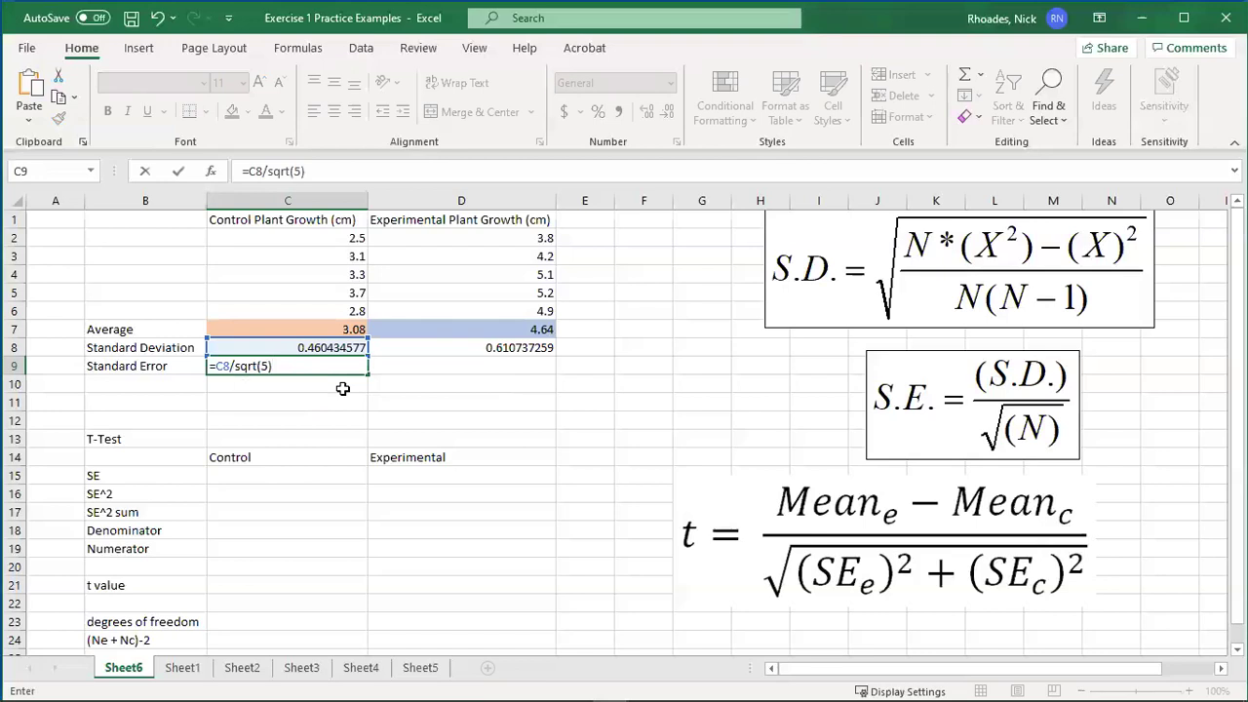
key(Return)
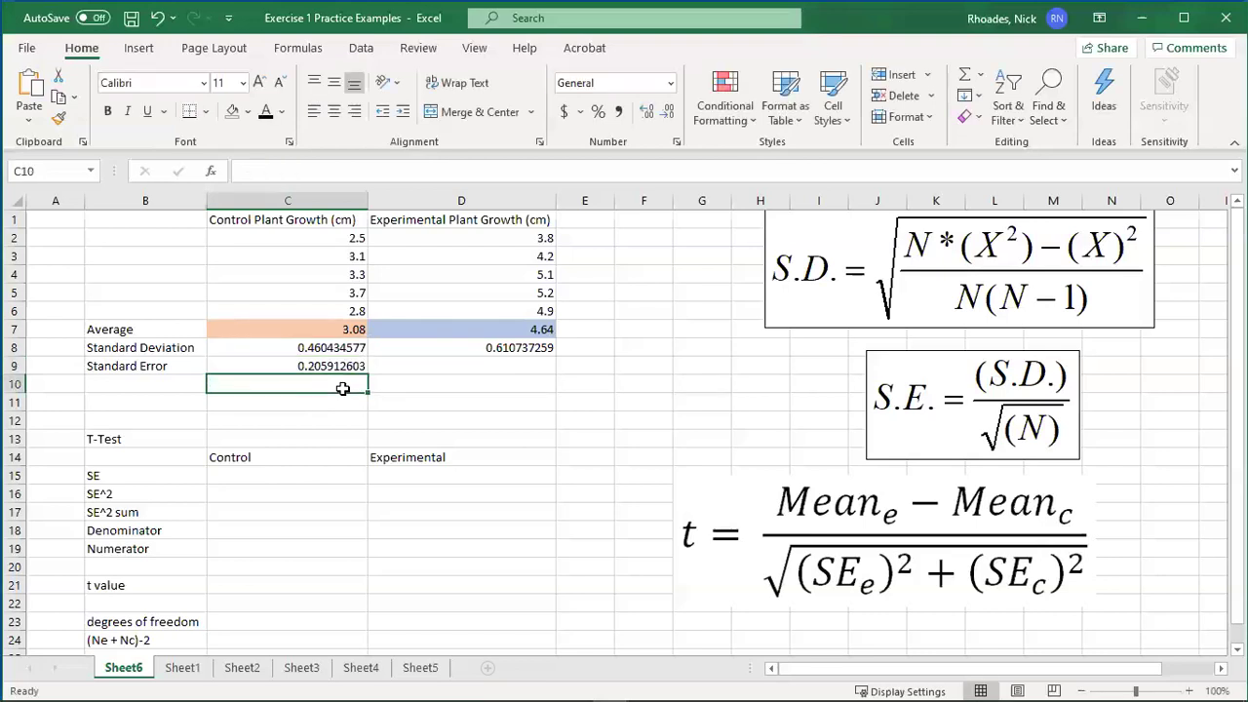
Calculate the experimental group's standard error in D9 with =D8/sqrt(5)
click(402, 368)
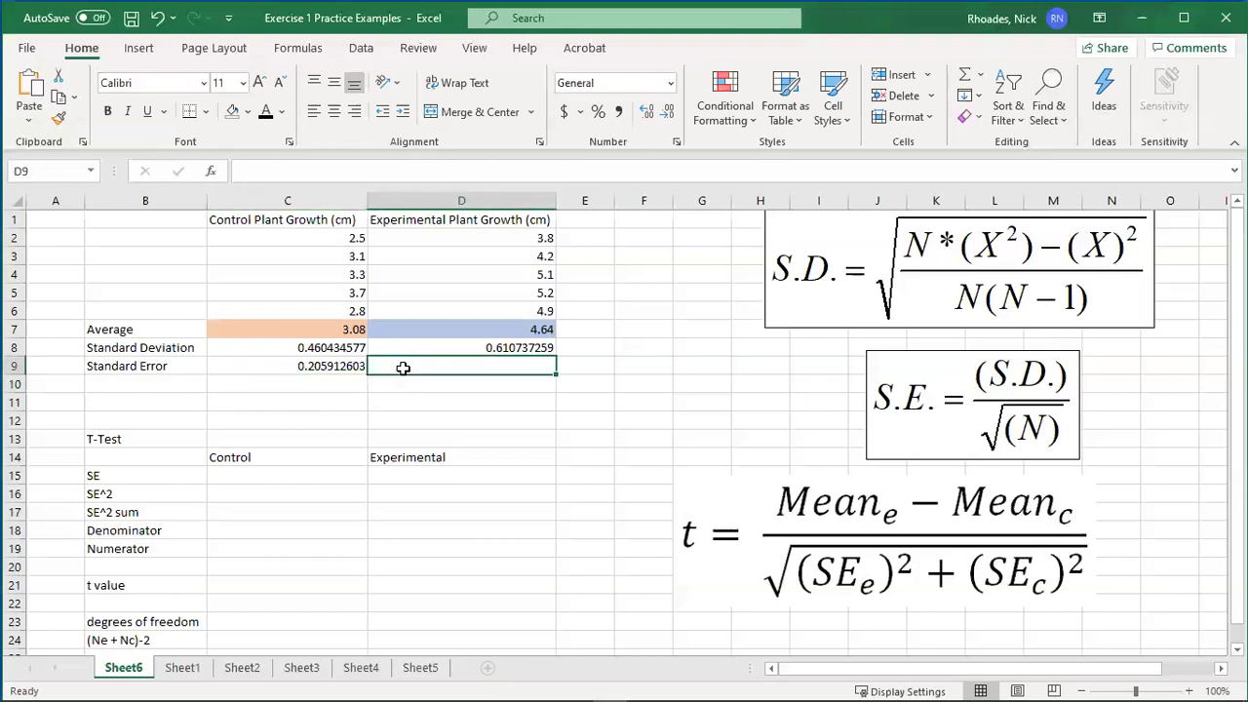
text(=)
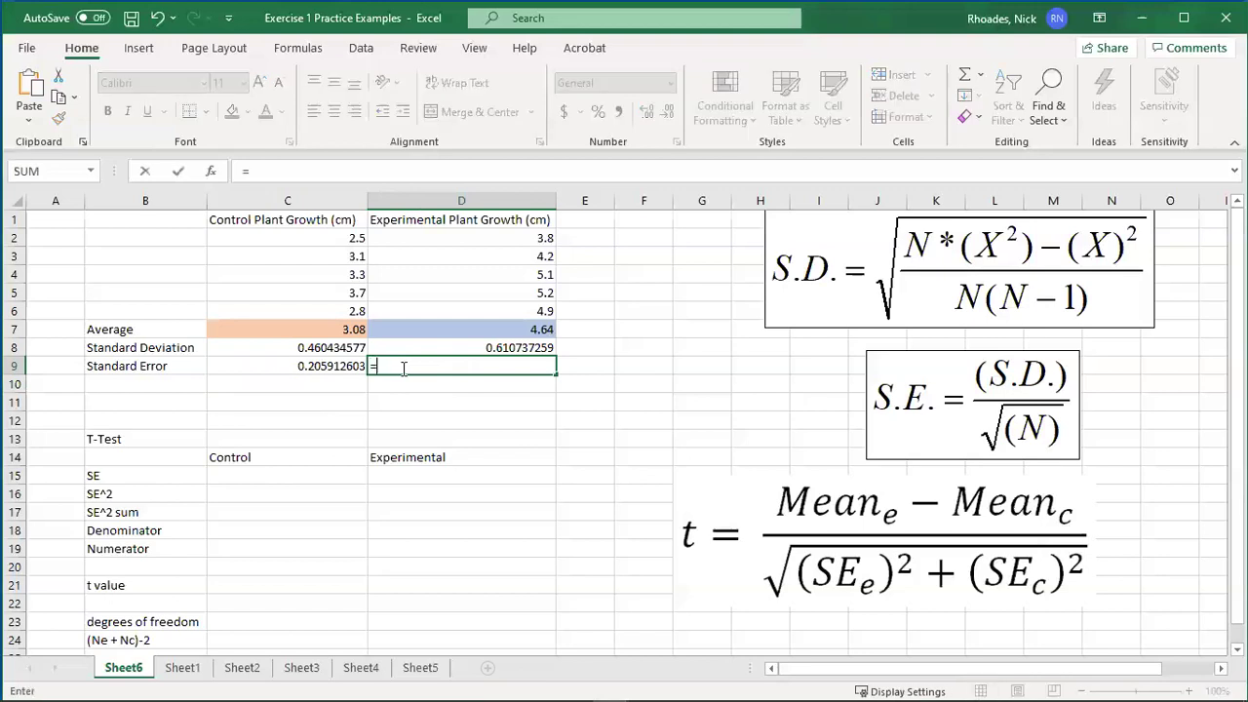
click(416, 347)
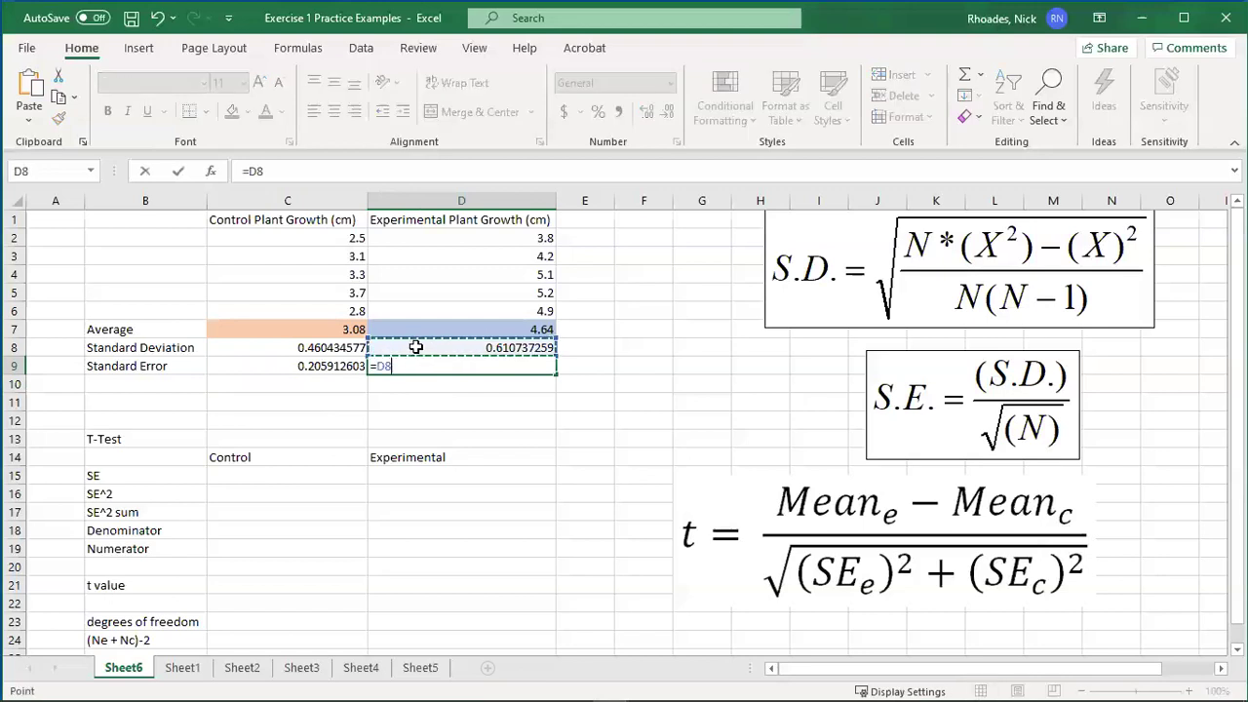
text(/sqrt()
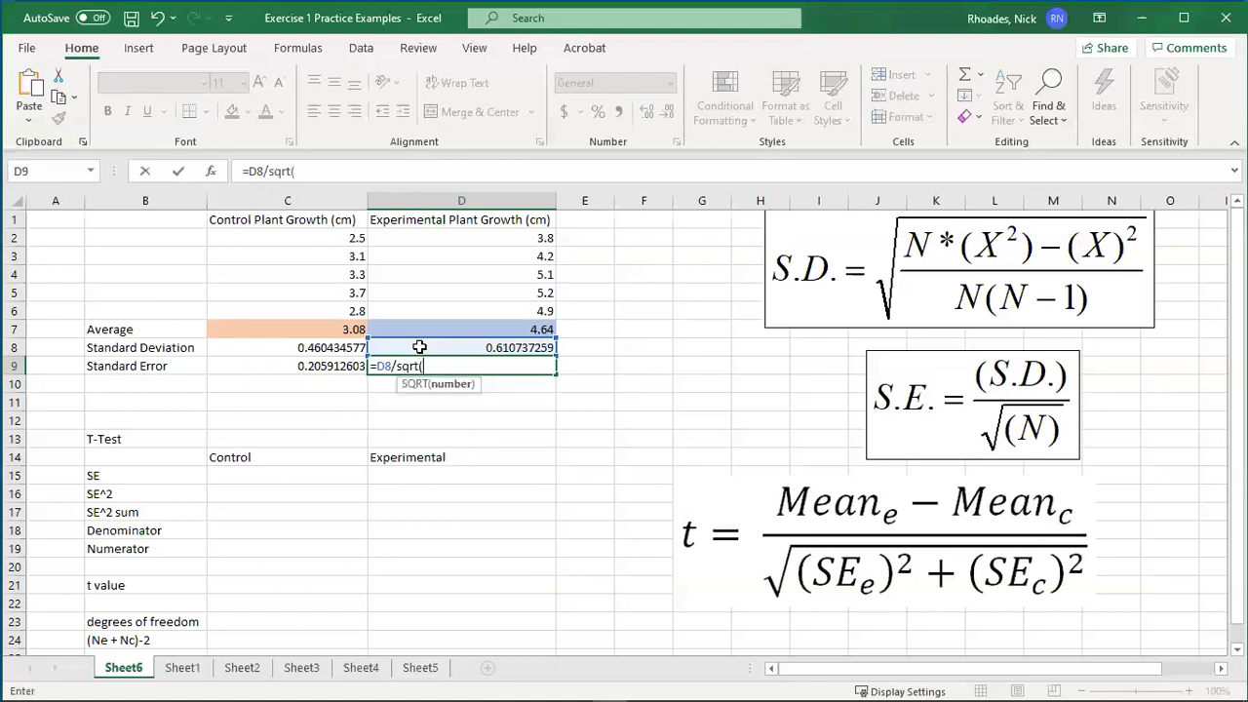
text(5))
key(Return)
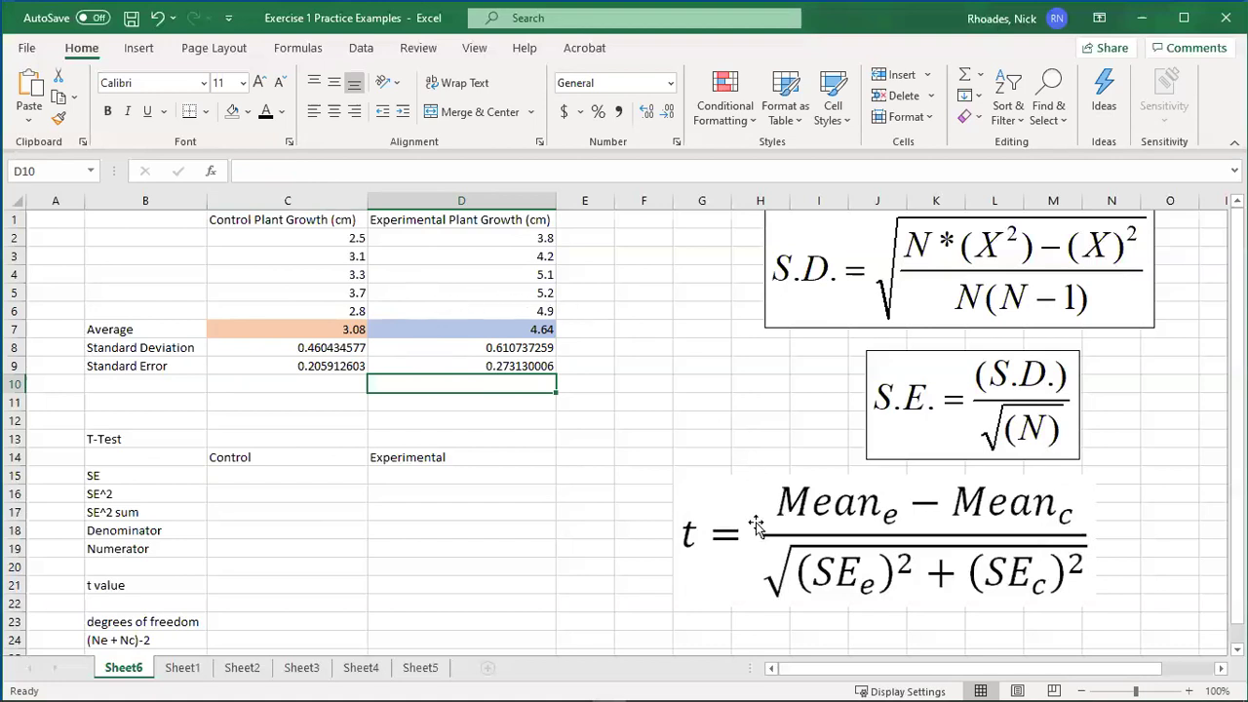
click(751, 595)
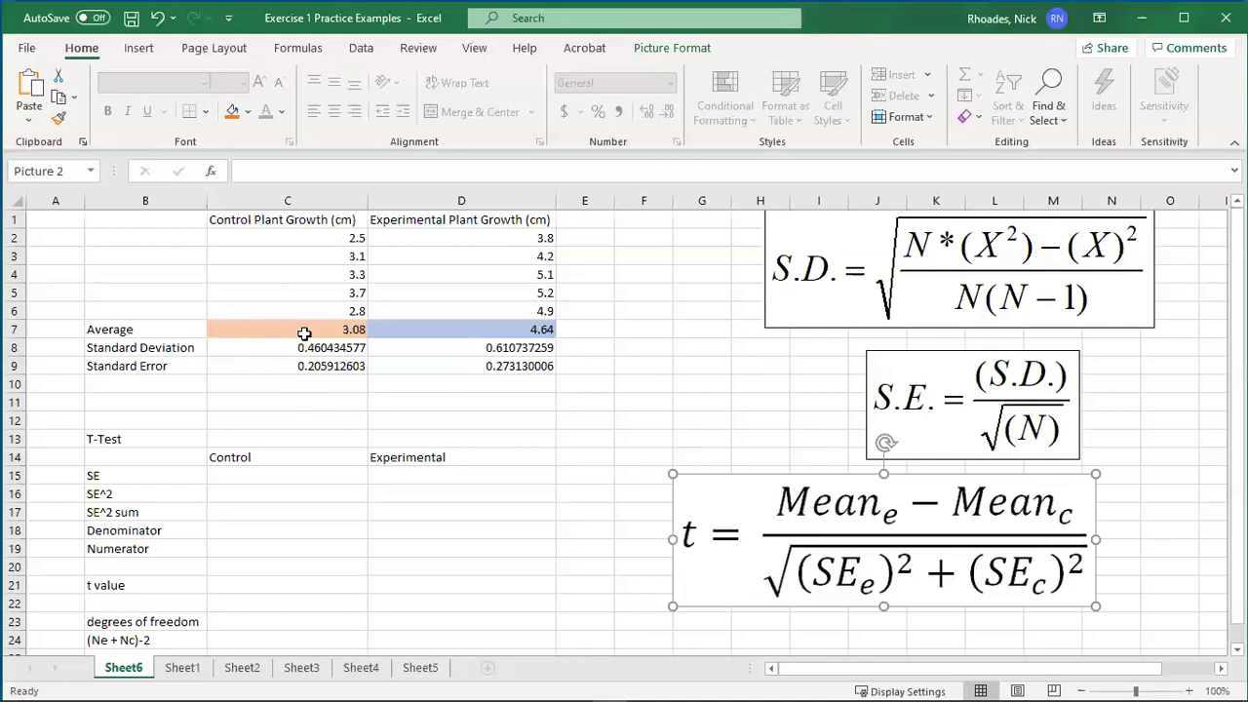
click(402, 333)
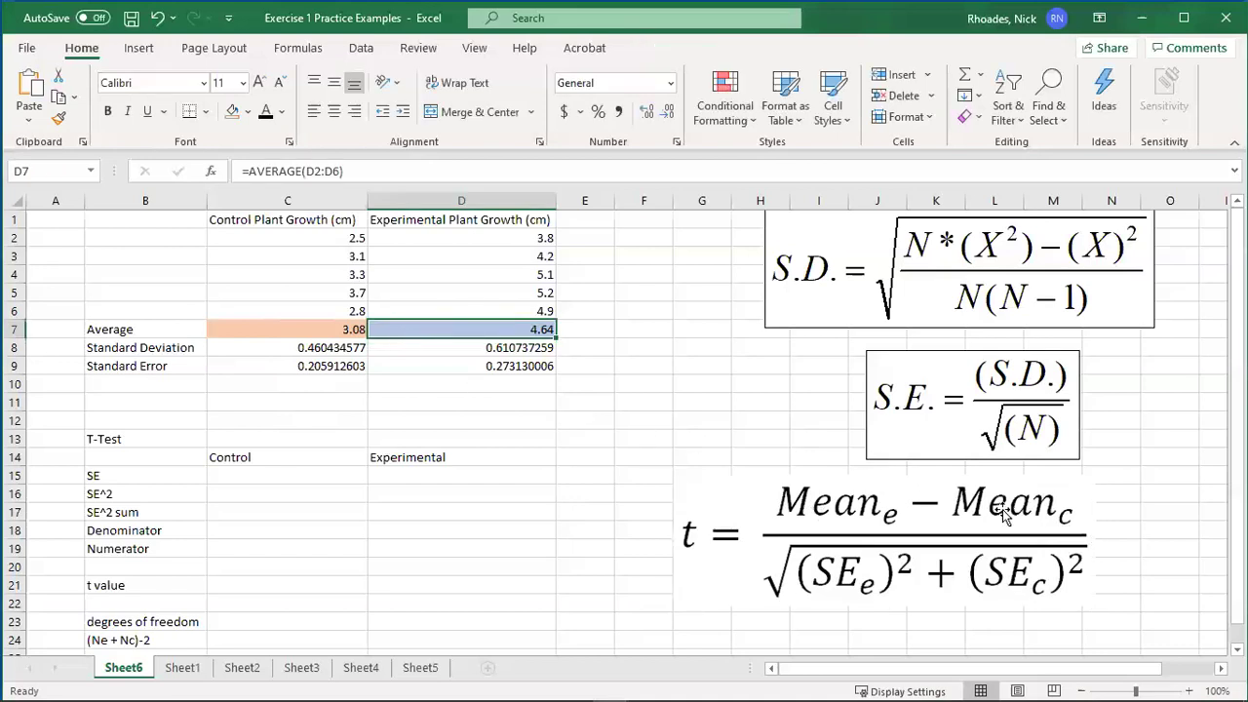
click(280, 328)
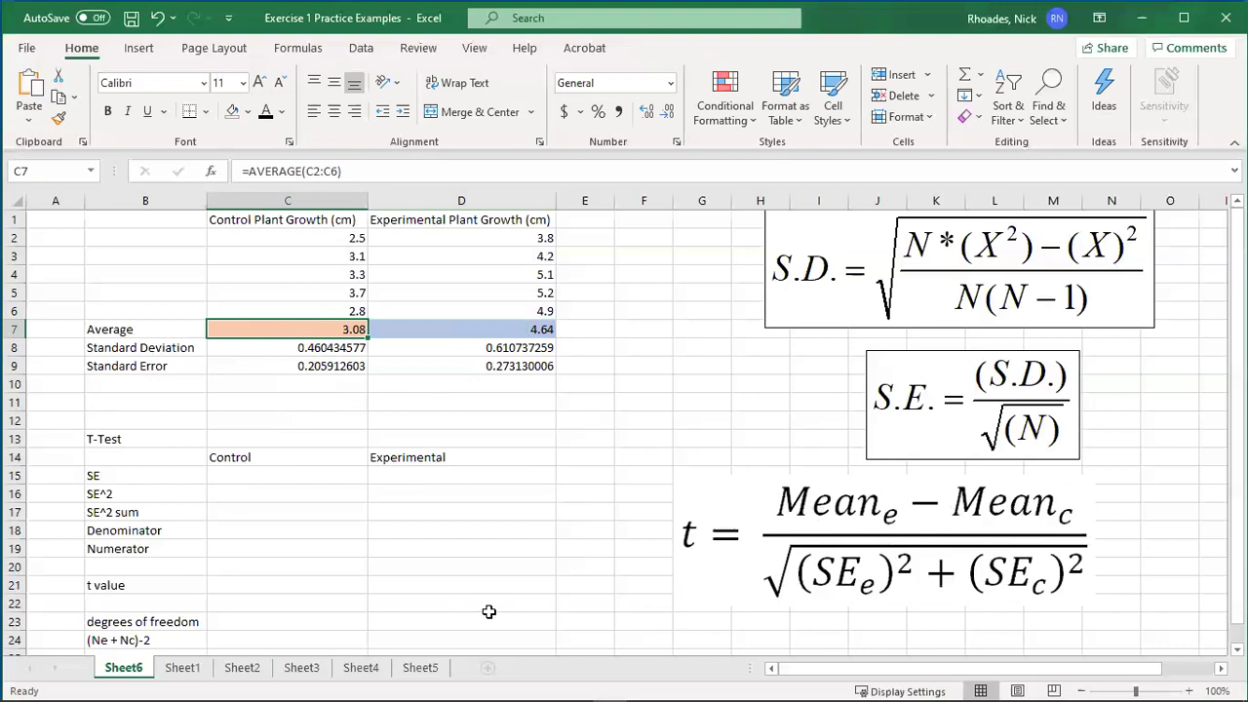
Fill the SE row of the T-Test table by referencing the standard errors, with =C9 in C15 and =D9 in D15
click(240, 478)
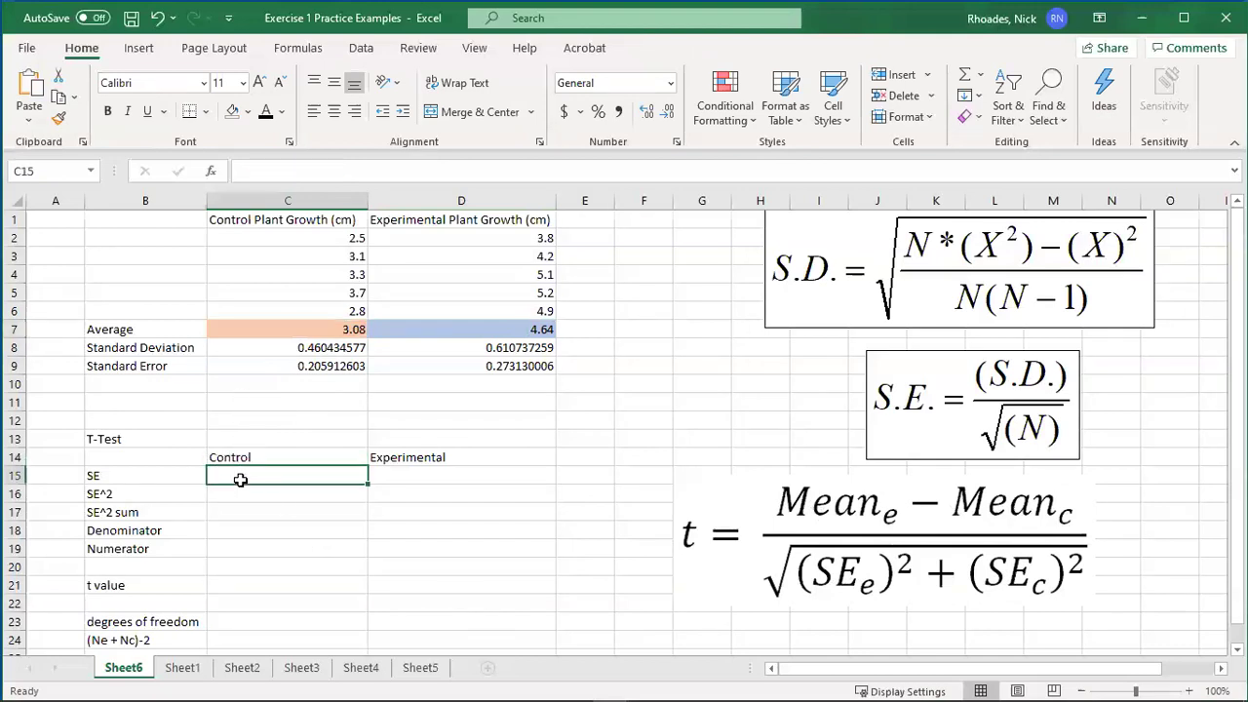
text(=)
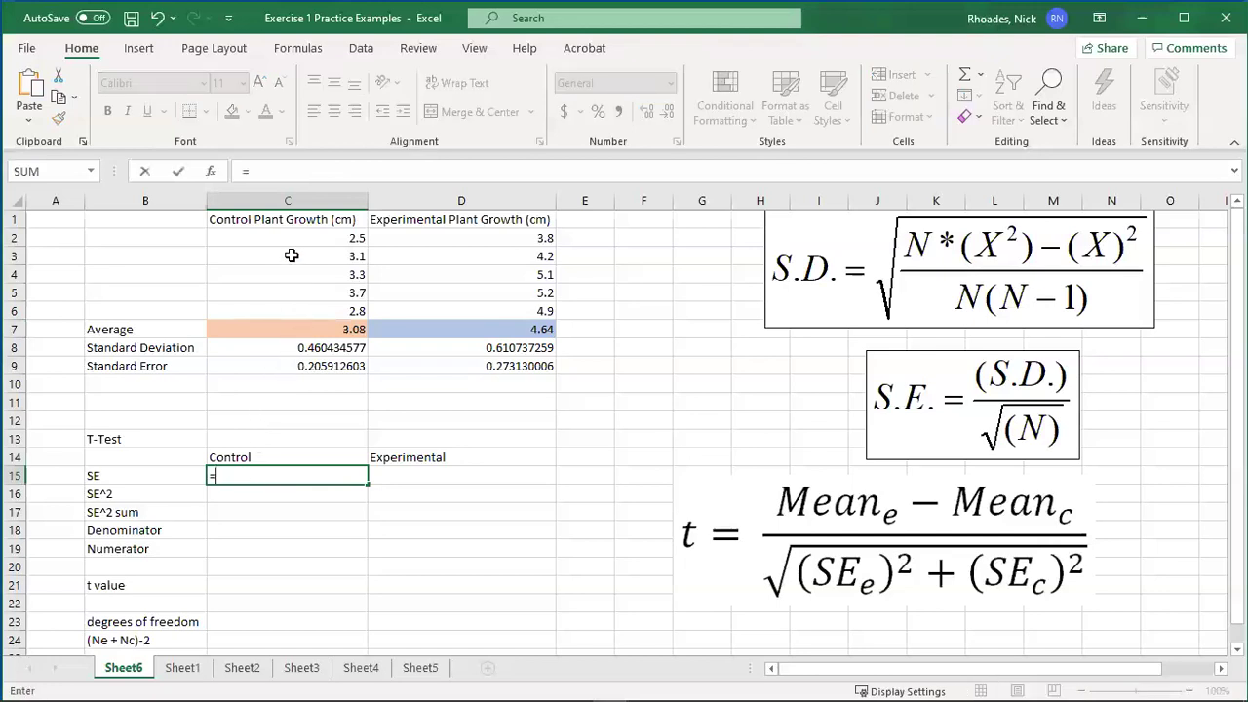
click(259, 366)
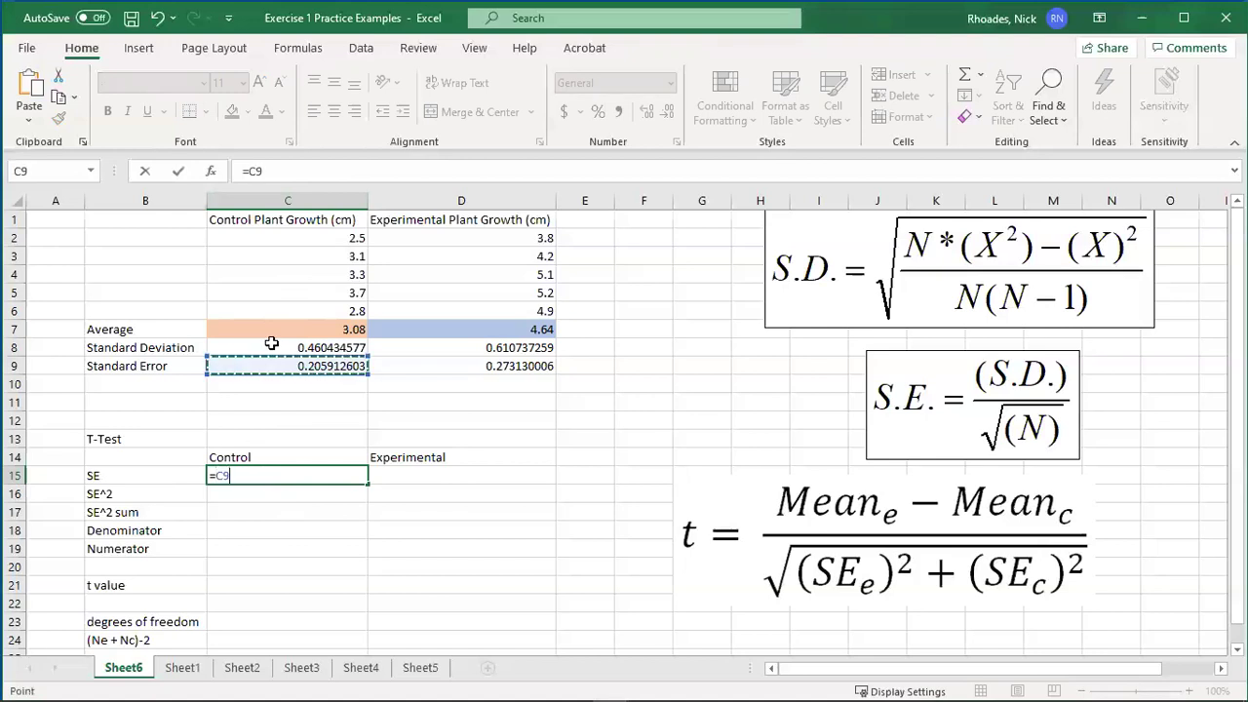
key(Return)
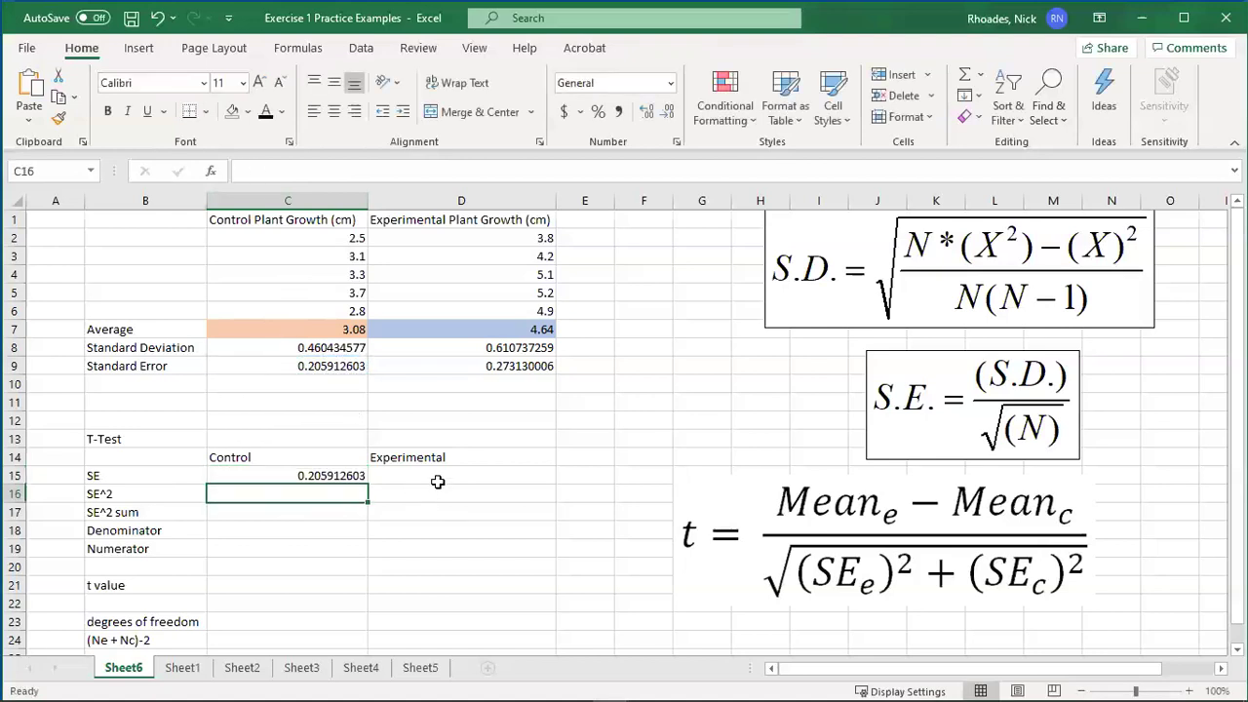
click(439, 475)
text(=)
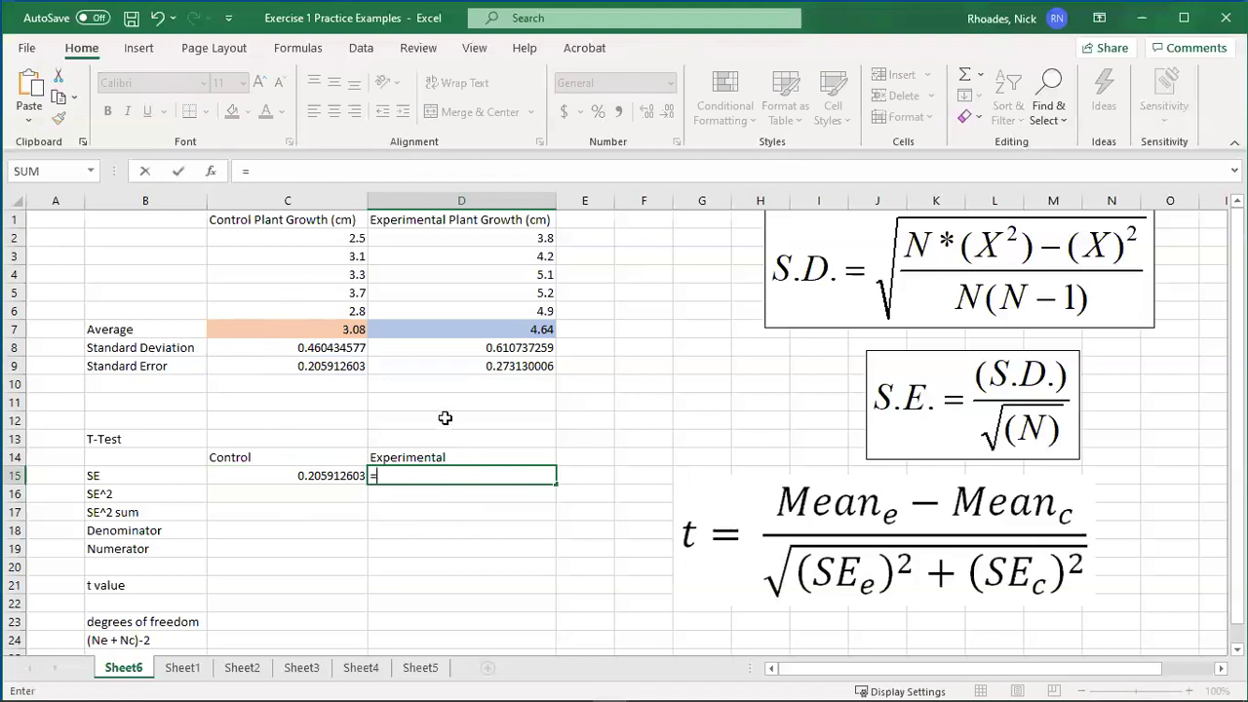
click(443, 364)
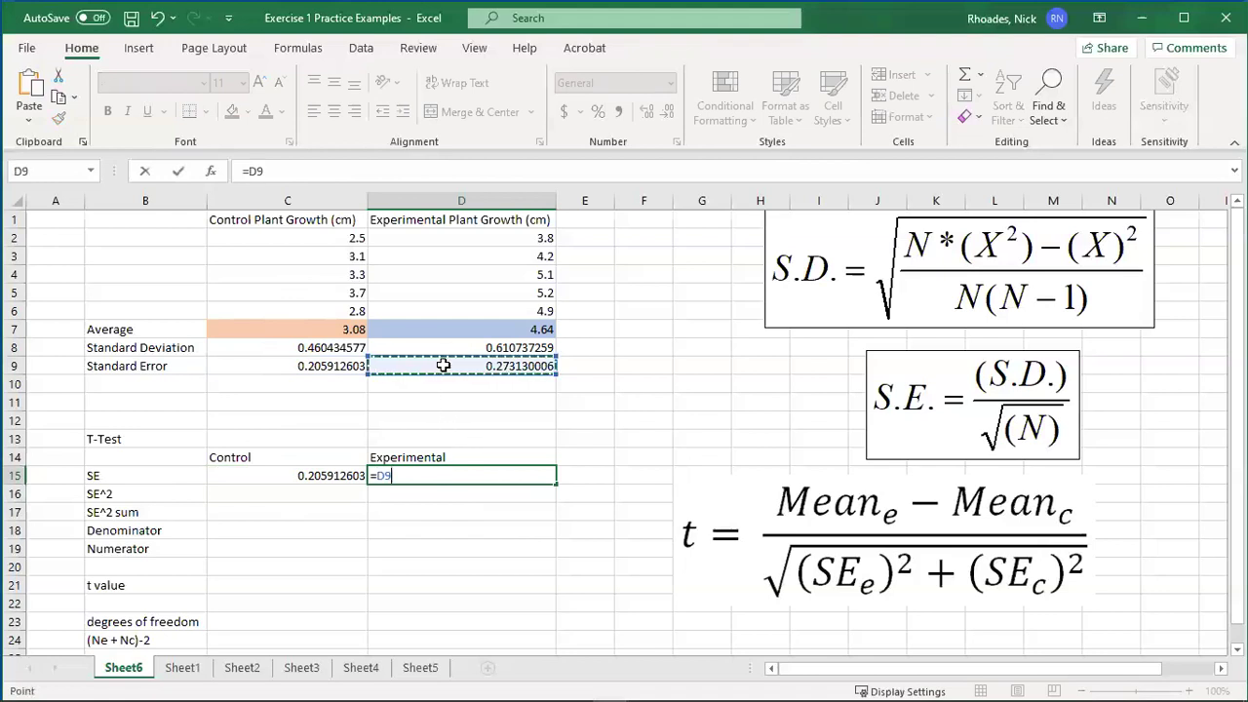
key(Return)
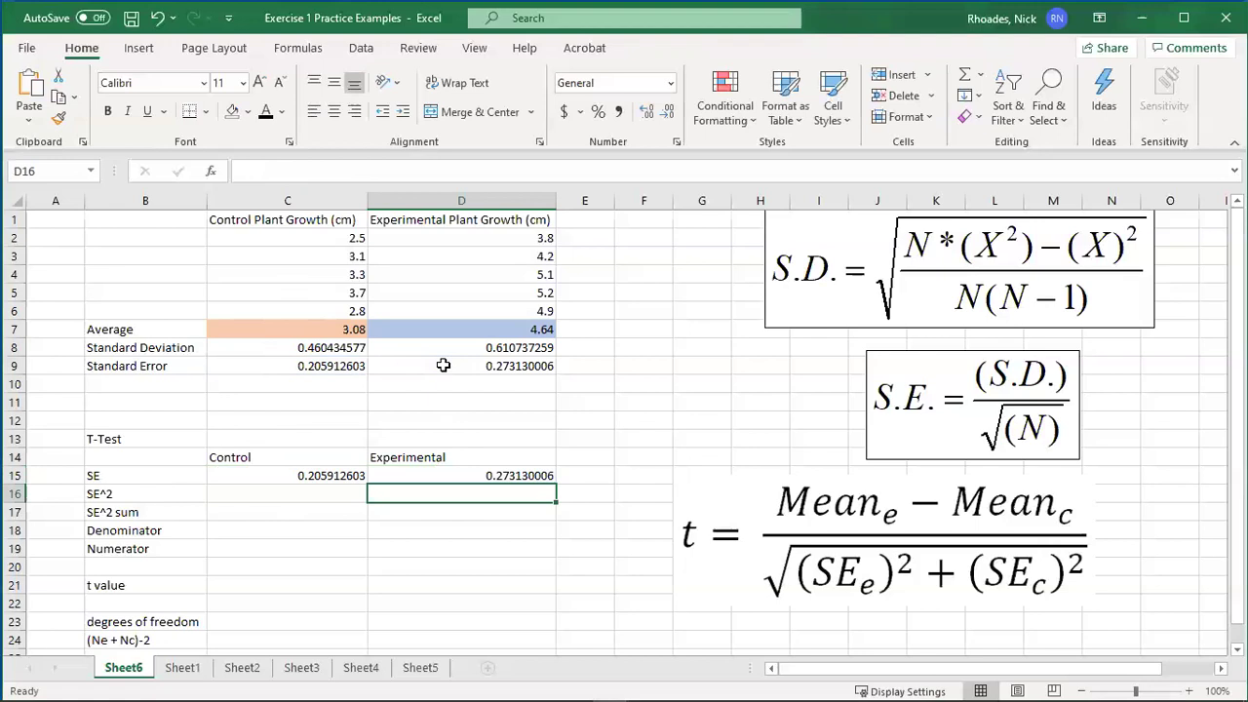
Square the control group's standard error in the SE^2 row, cell C16, with =C15^2
click(280, 494)
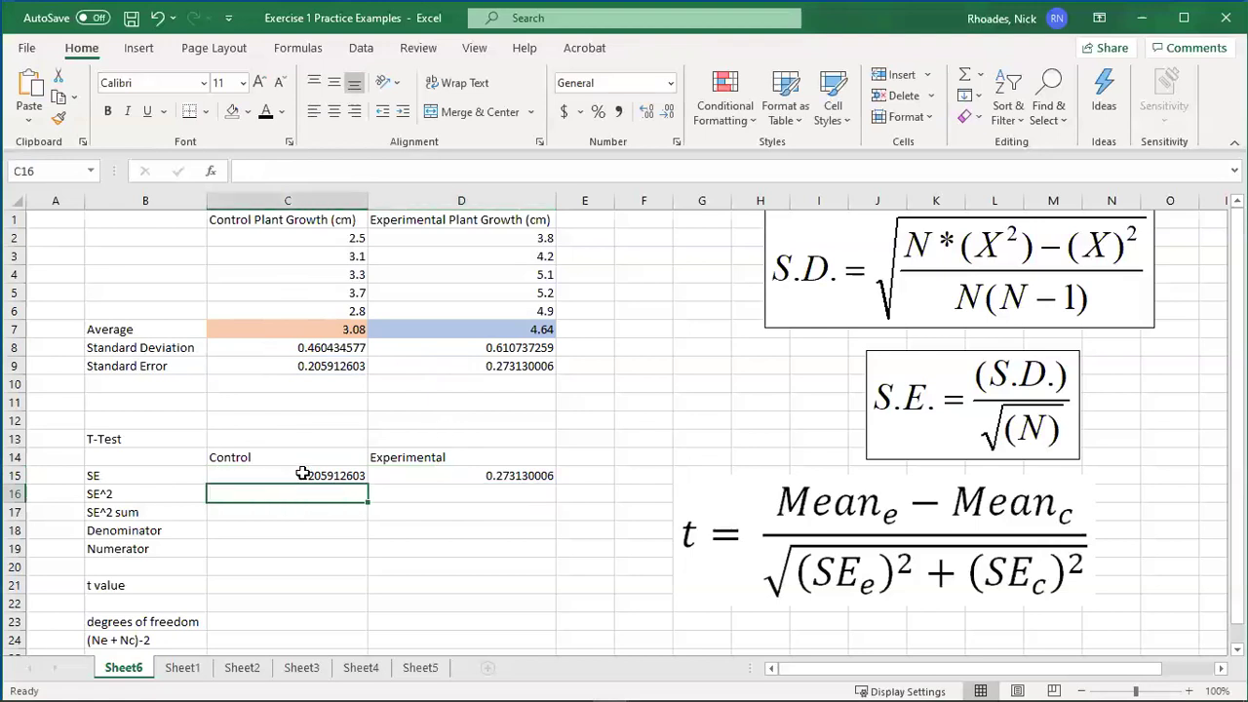
click(280, 476)
click(282, 491)
text(=)
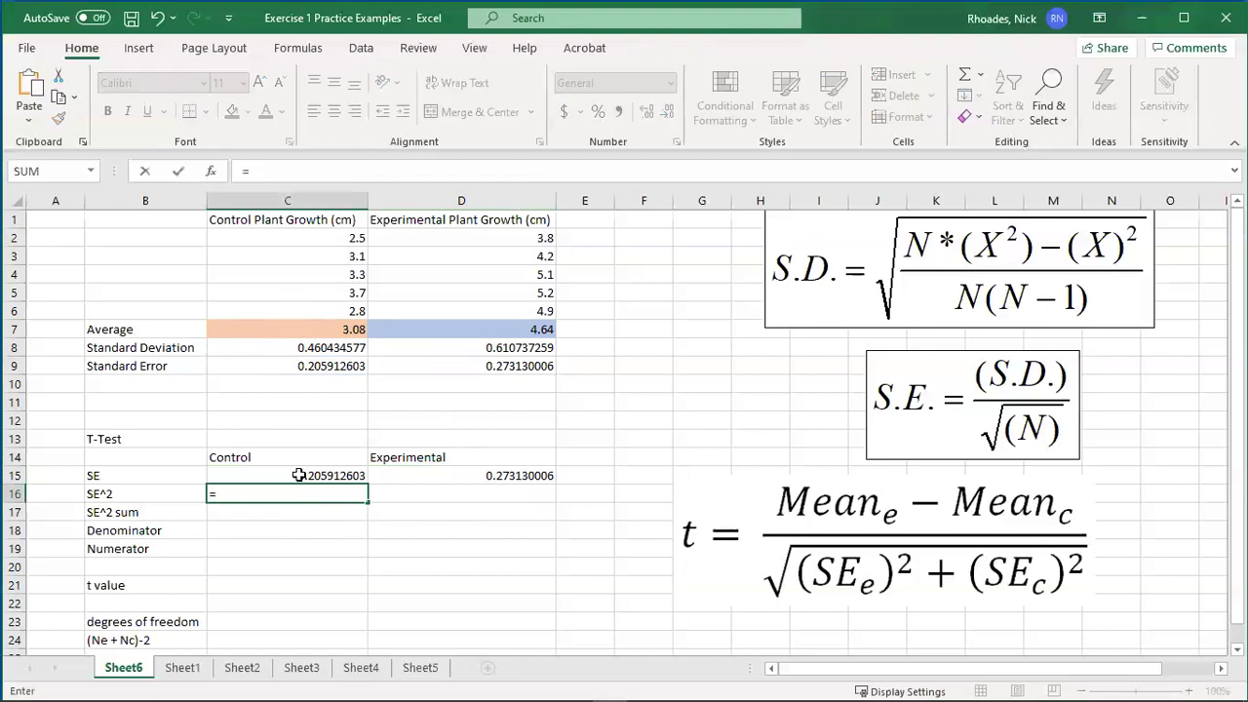
click(299, 474)
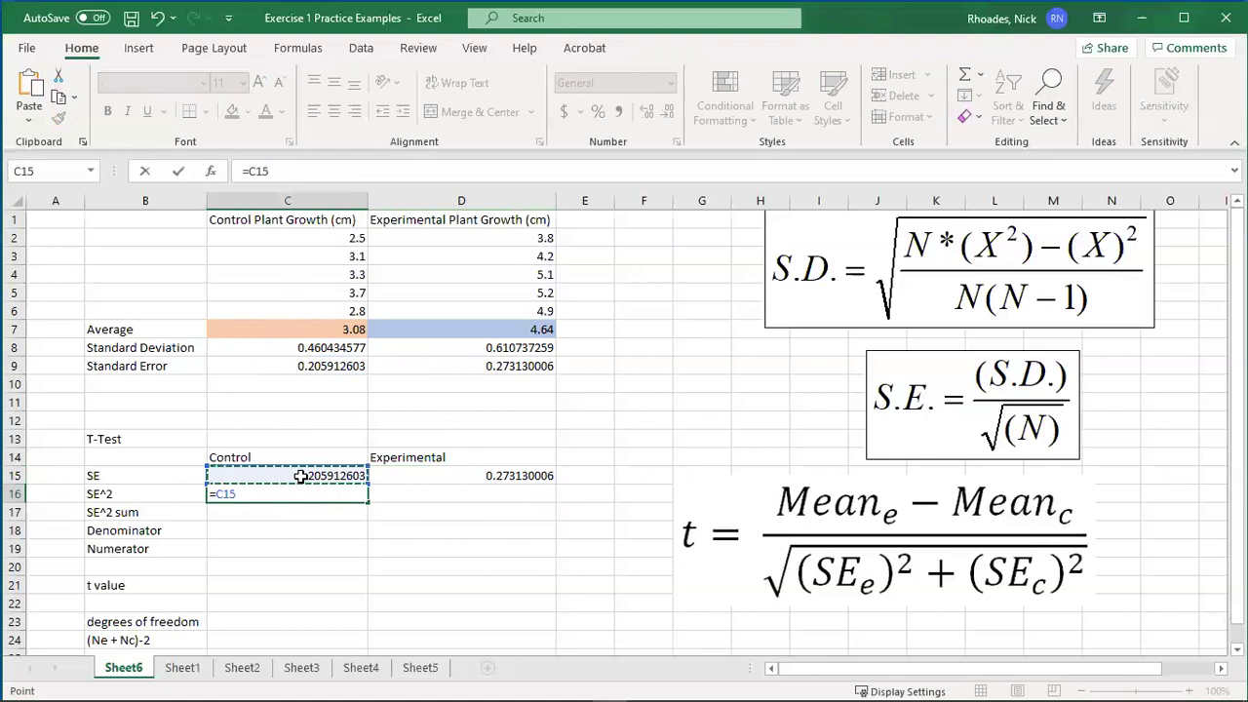
text(^2)
key(Return)
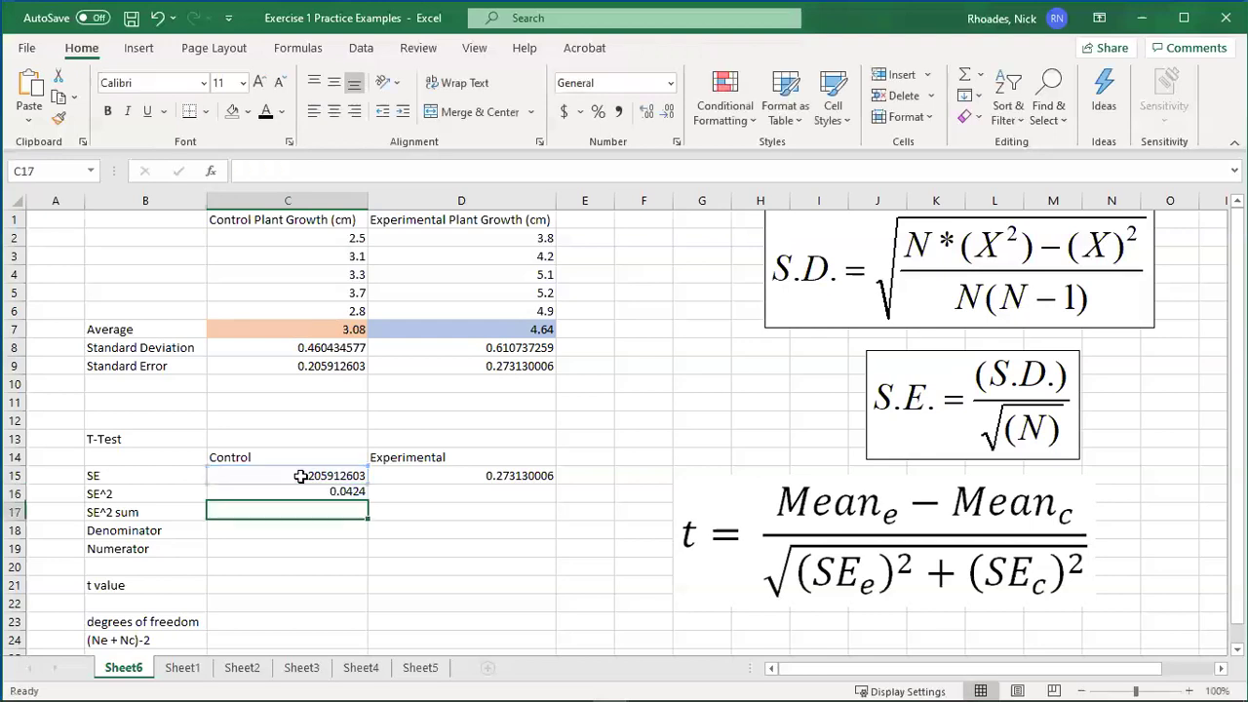
Square the experimental group's standard error in the SE^2 row, cell D16, with =D15^2
click(445, 495)
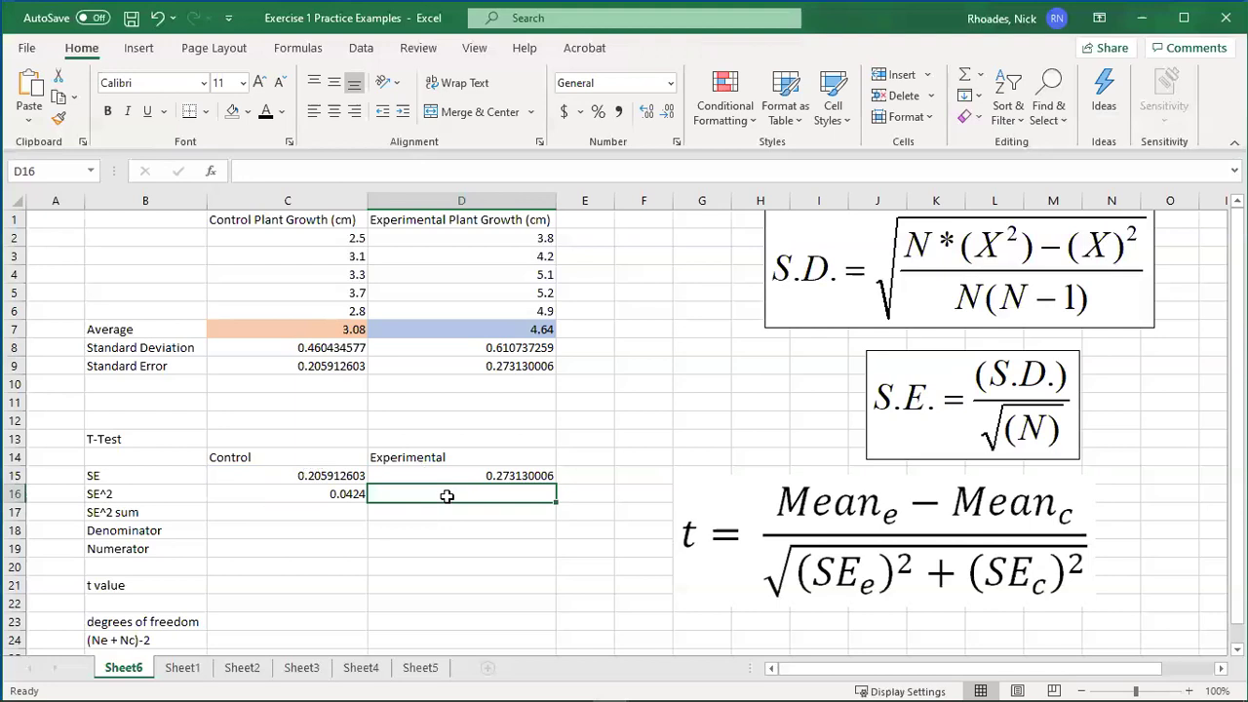
text(=)
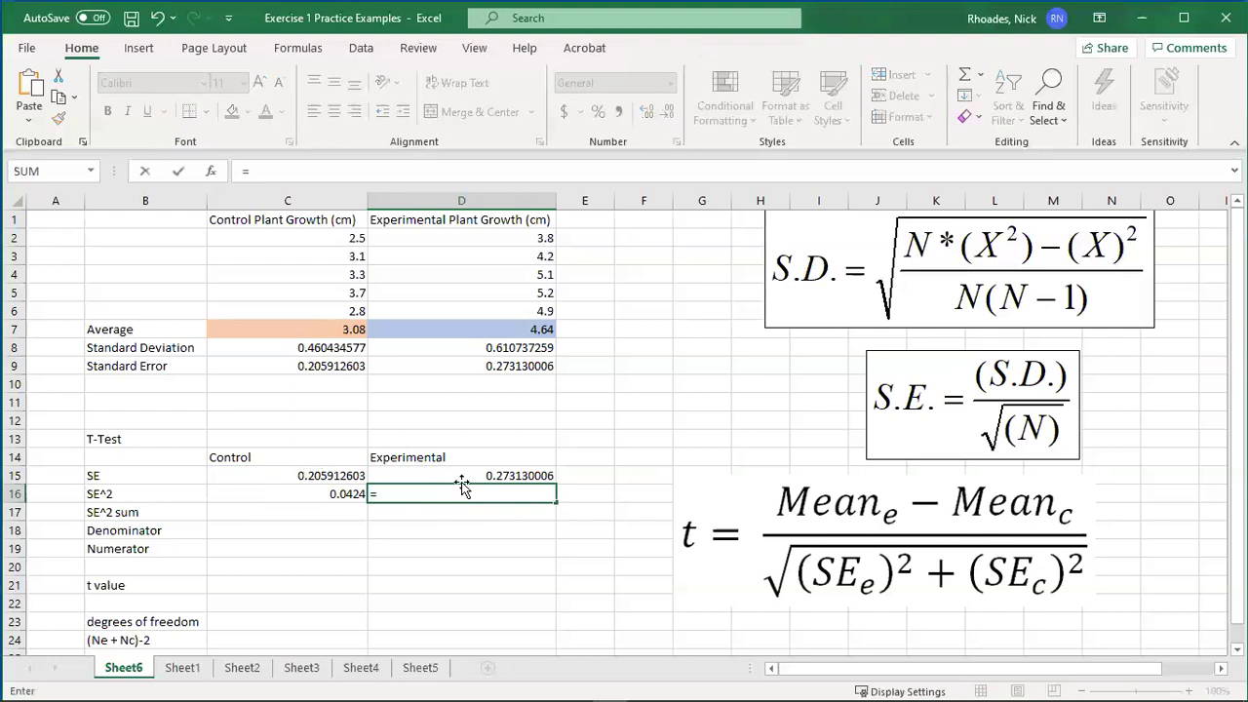
click(459, 475)
text(^)
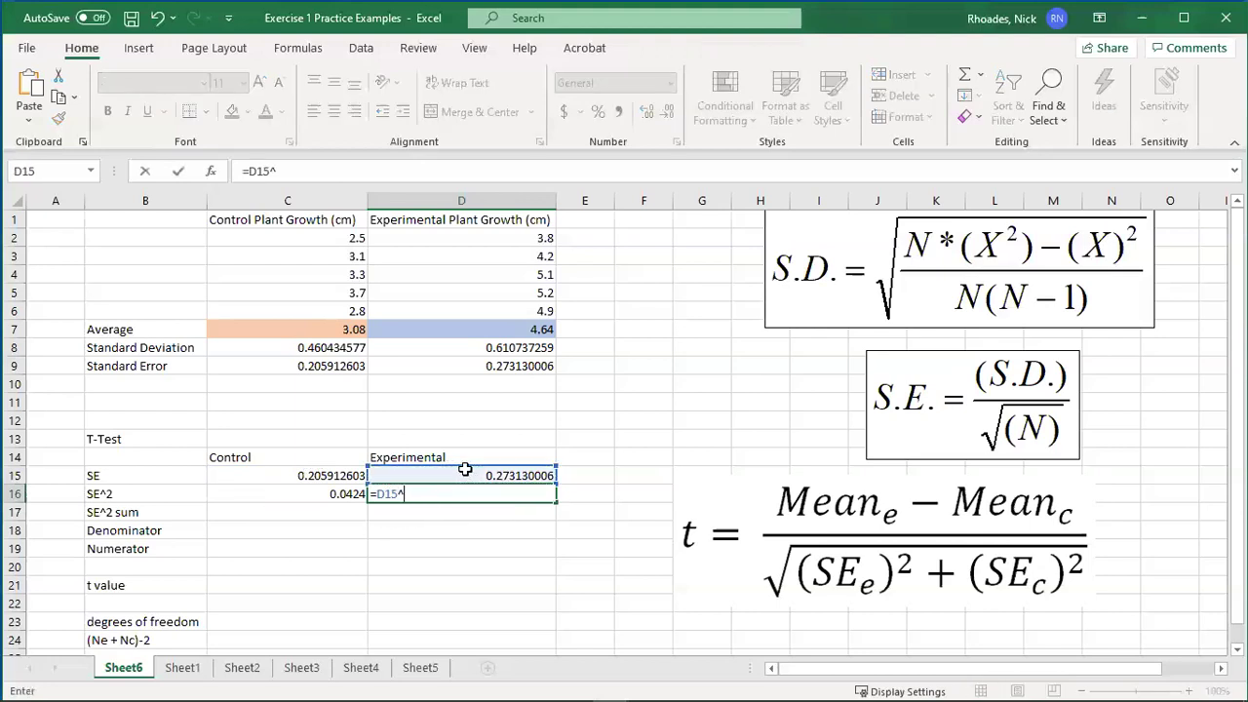
text(2)
key(Return)
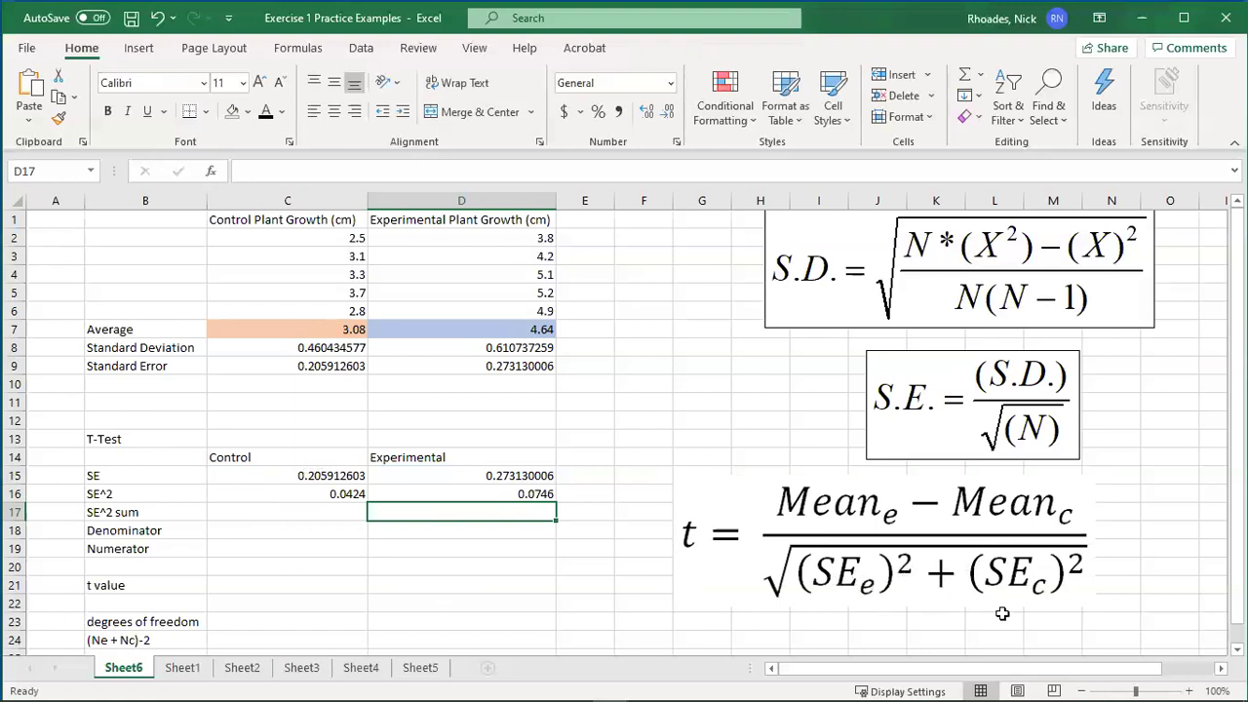
Add the two squared standard errors in the SE^2 sum row, cell C17, with =C16+D16
click(238, 507)
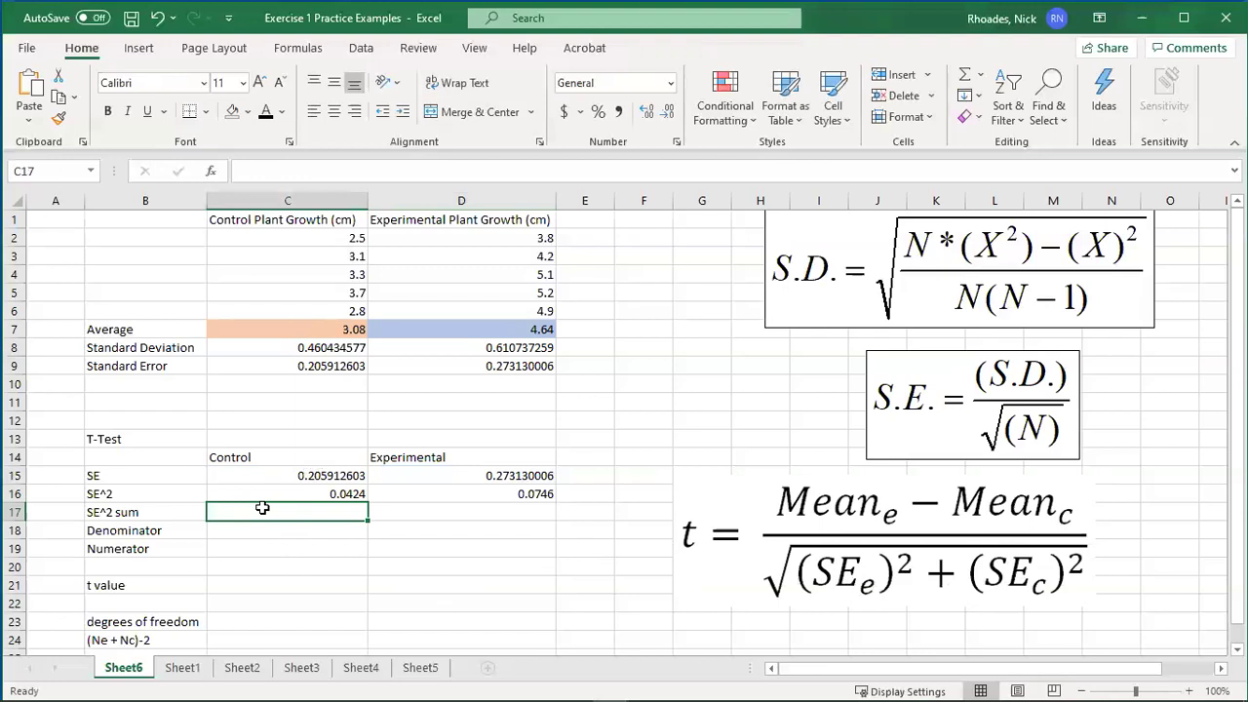
text(=)
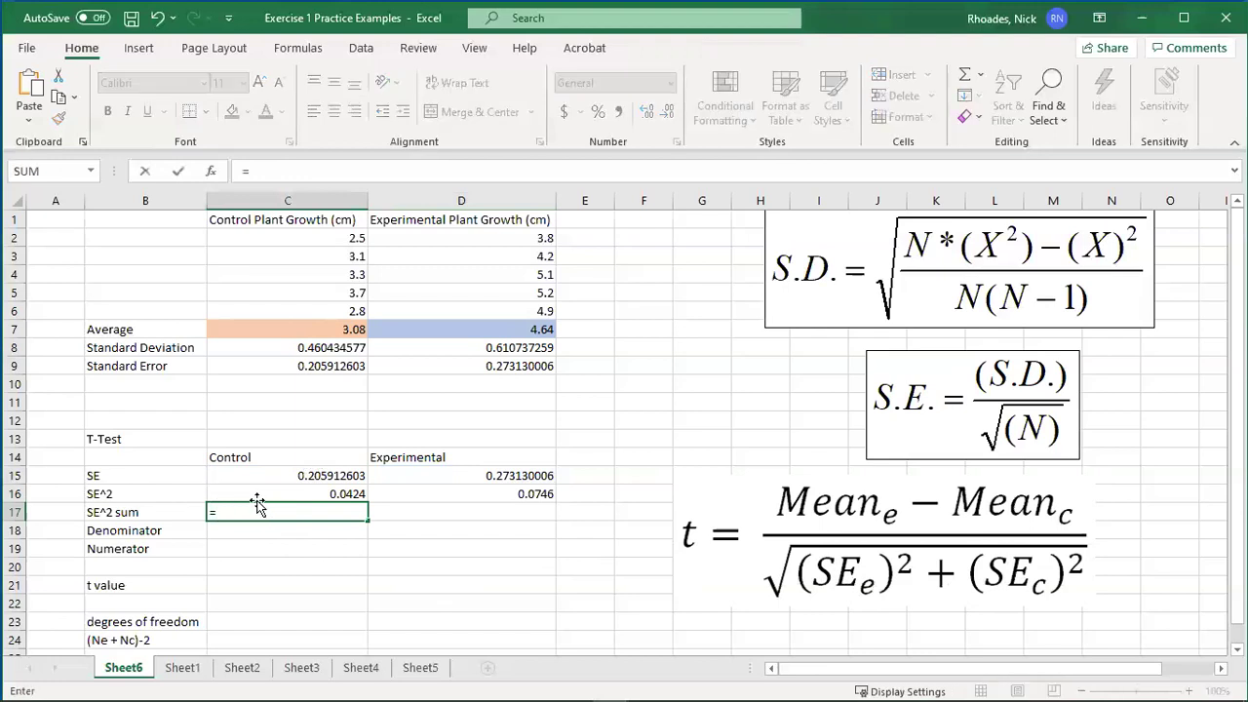
click(244, 489)
text(+)
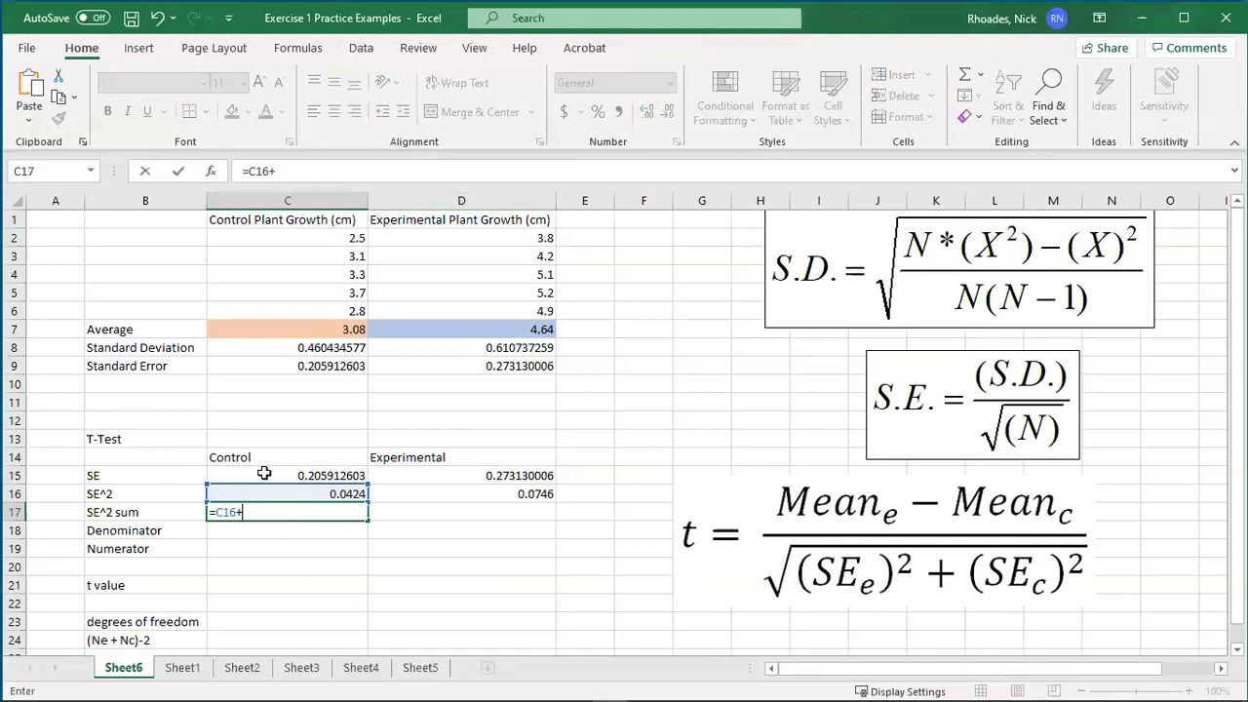
click(427, 494)
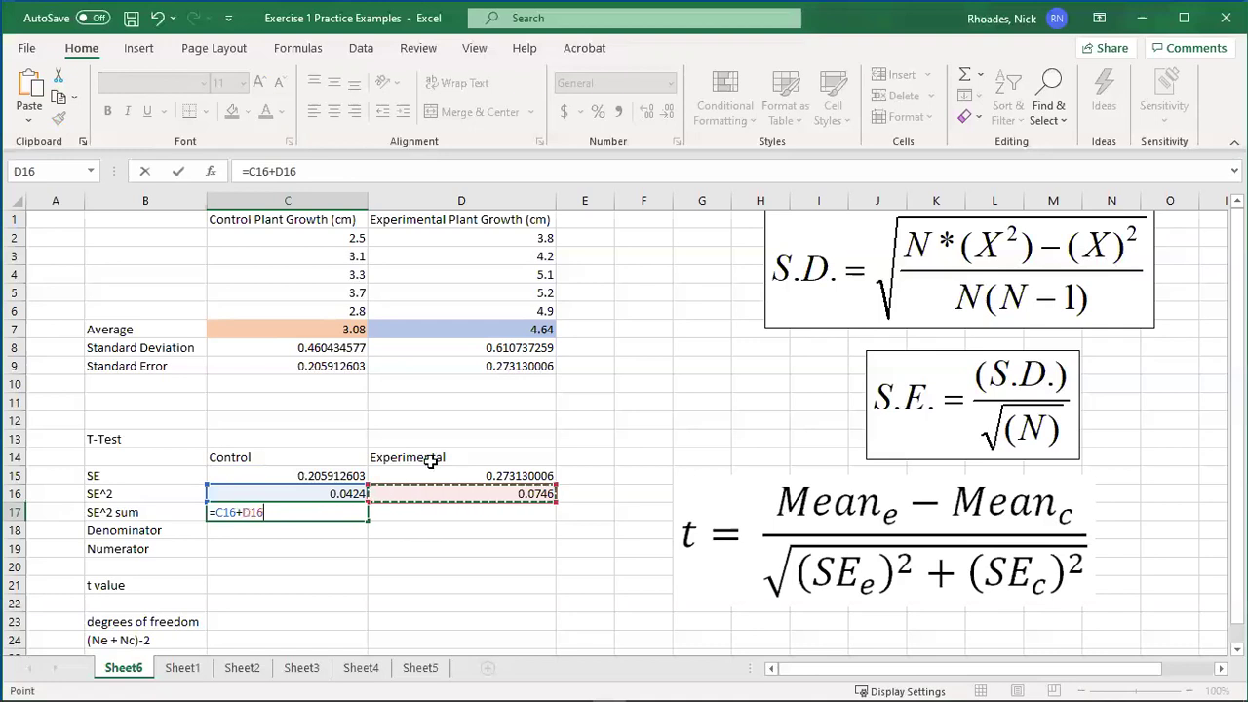
key(Return)
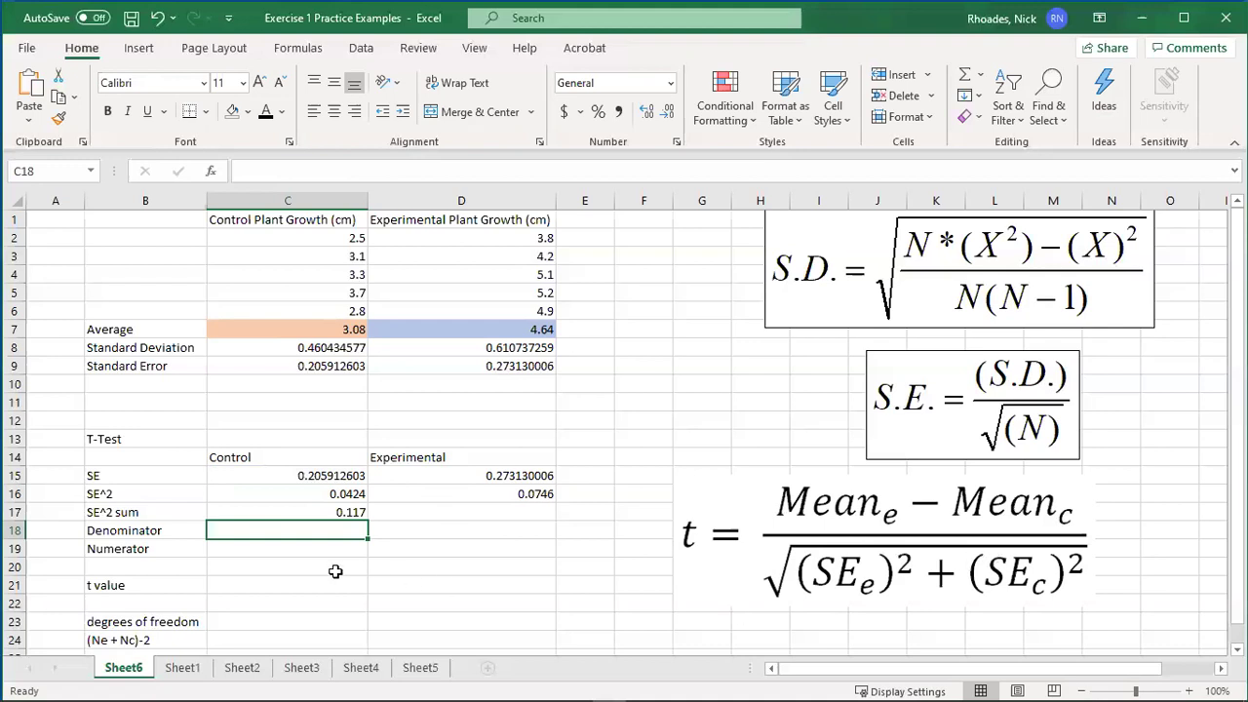
Calculate the t-test denominator in C18 as the square root of the SE^2 sum with =sqrt(C17)
text(=)
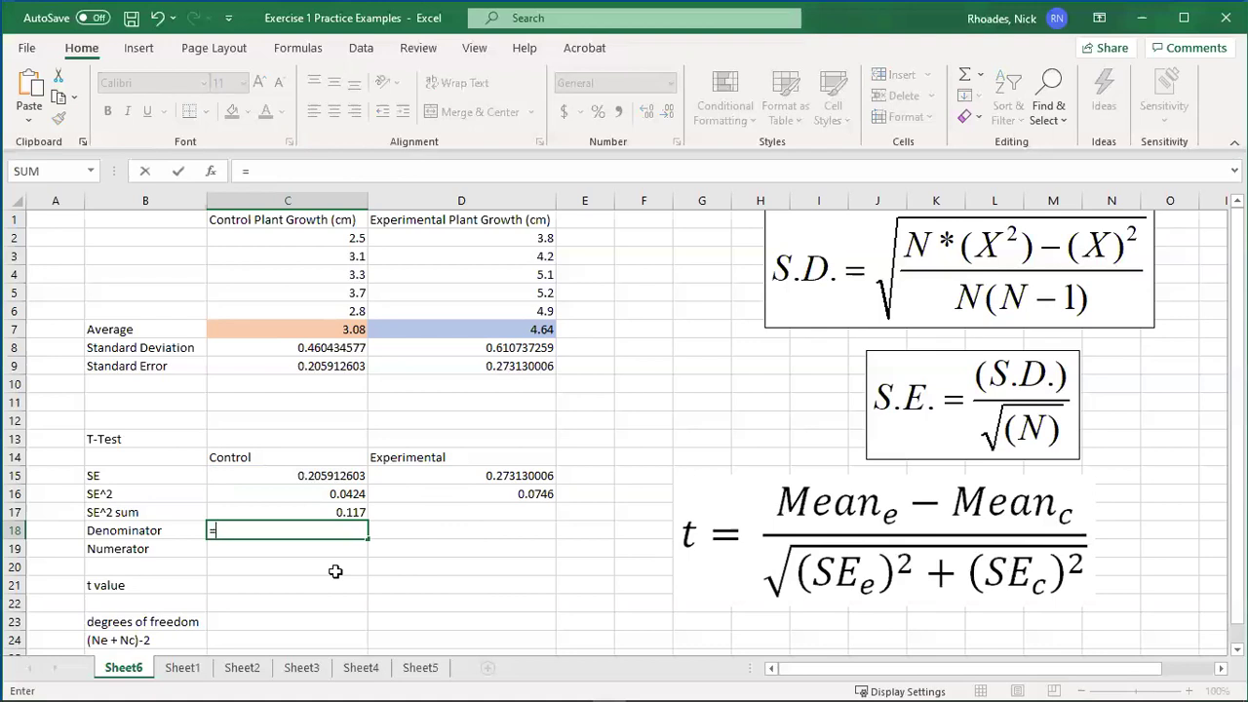
text(sqr)
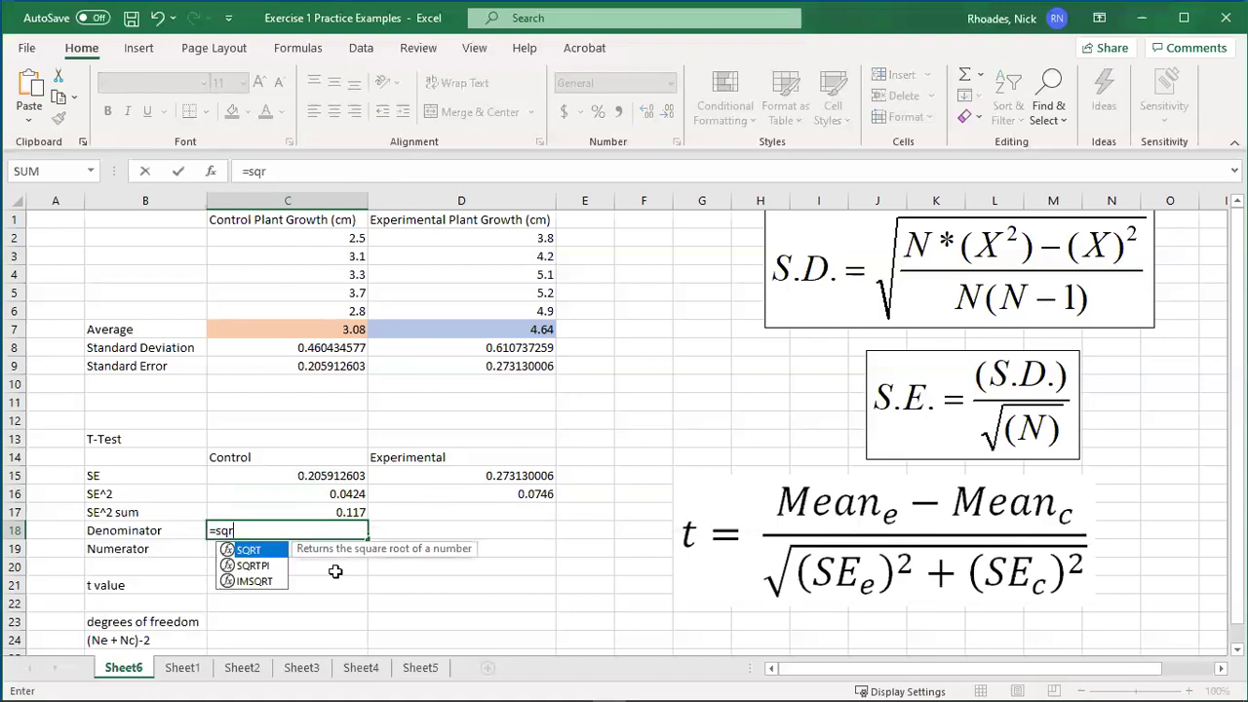
text(t()
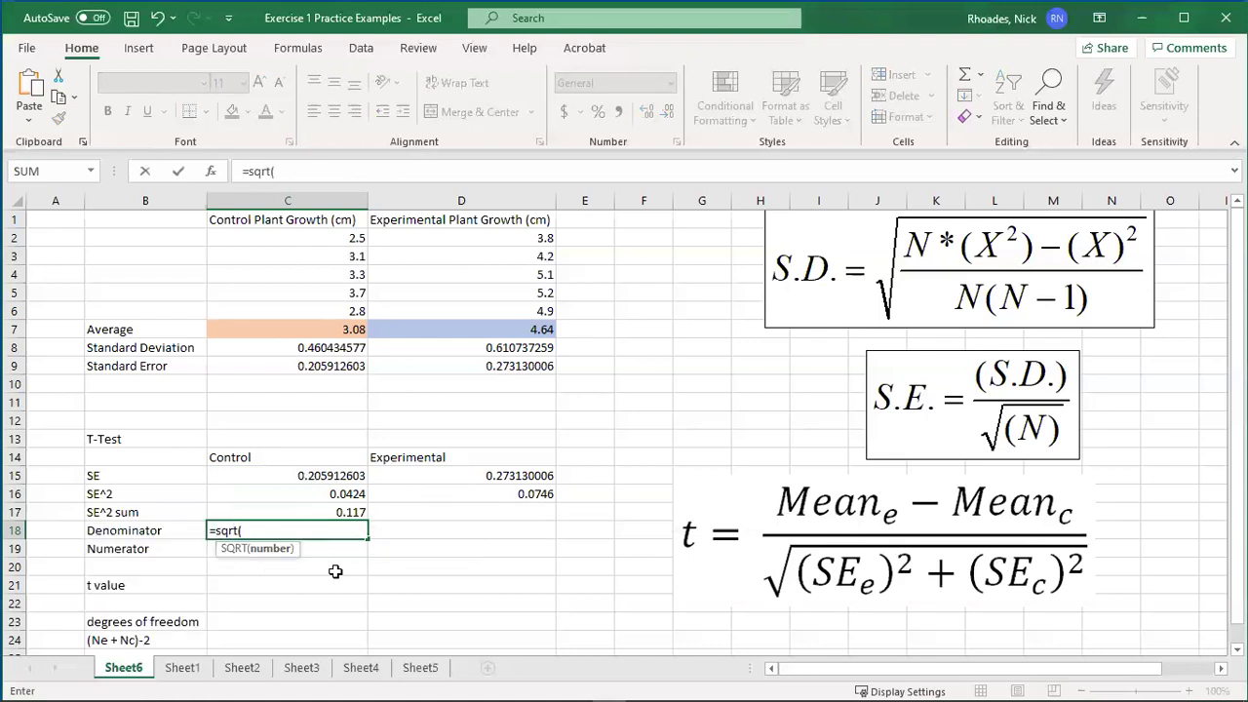
click(319, 512)
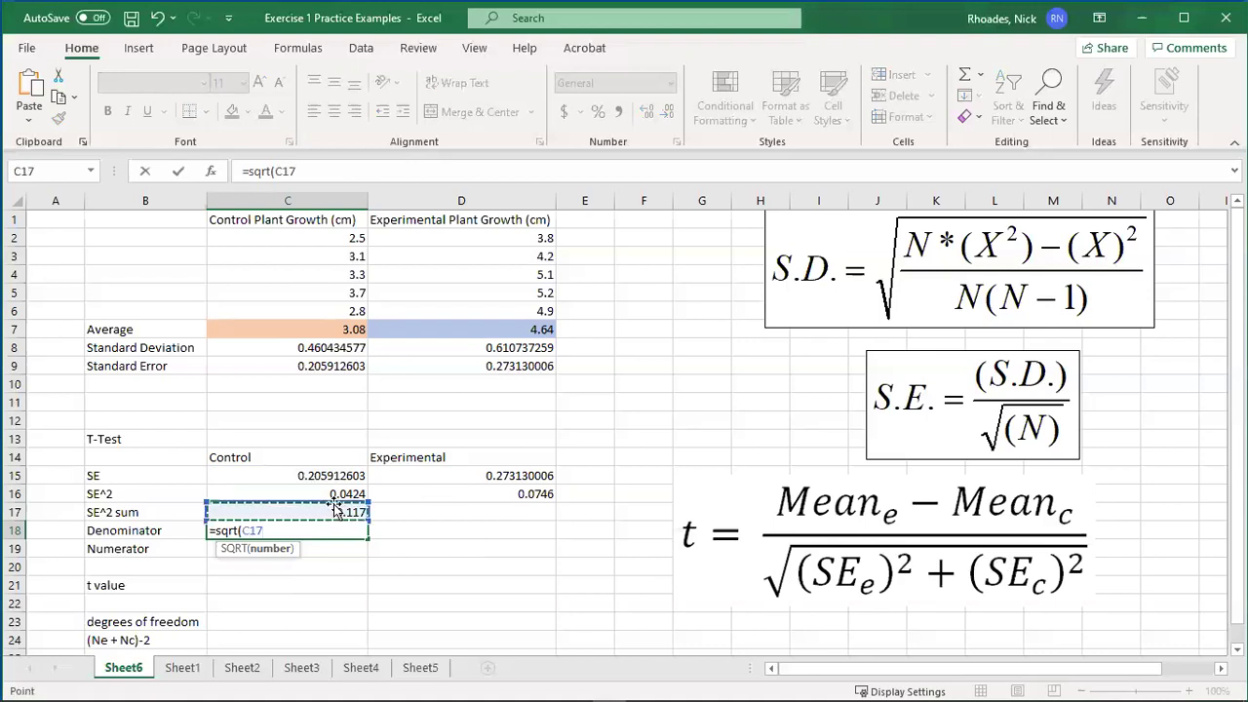
text())
key(Return)
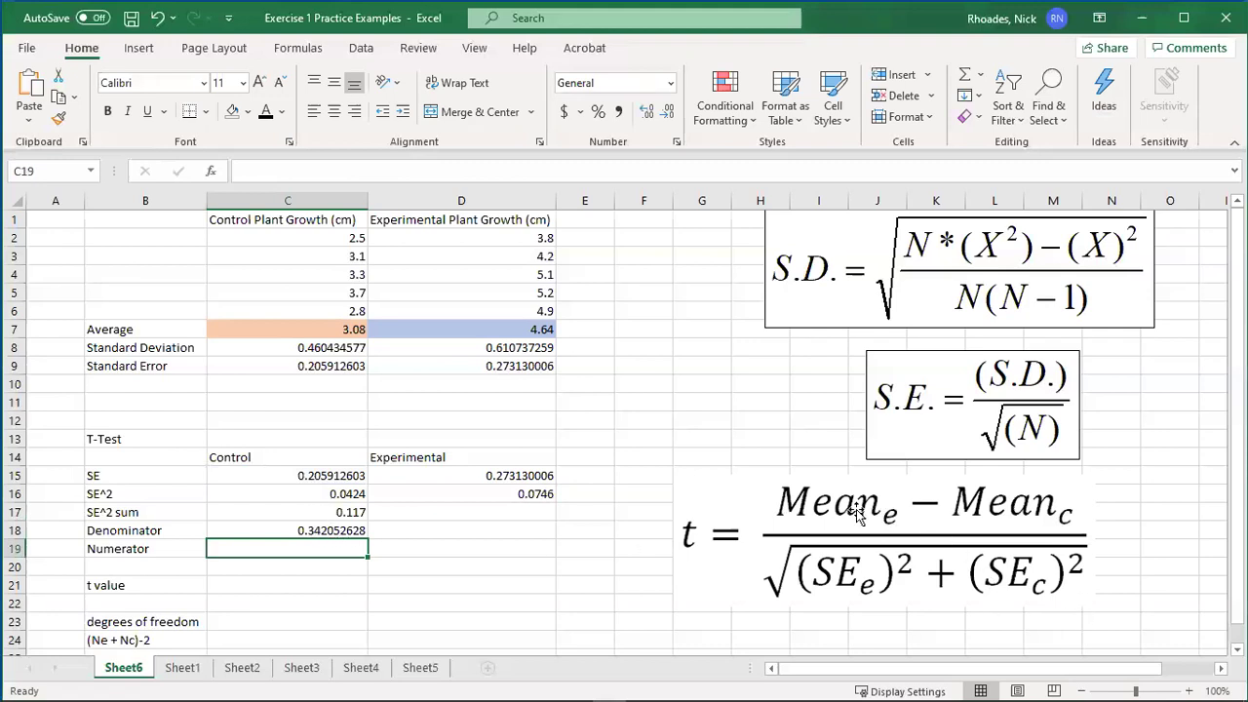
Calculate the t-test numerator in C19 as the experimental mean minus the control mean with =D7-C7
click(245, 585)
click(260, 553)
text(=)
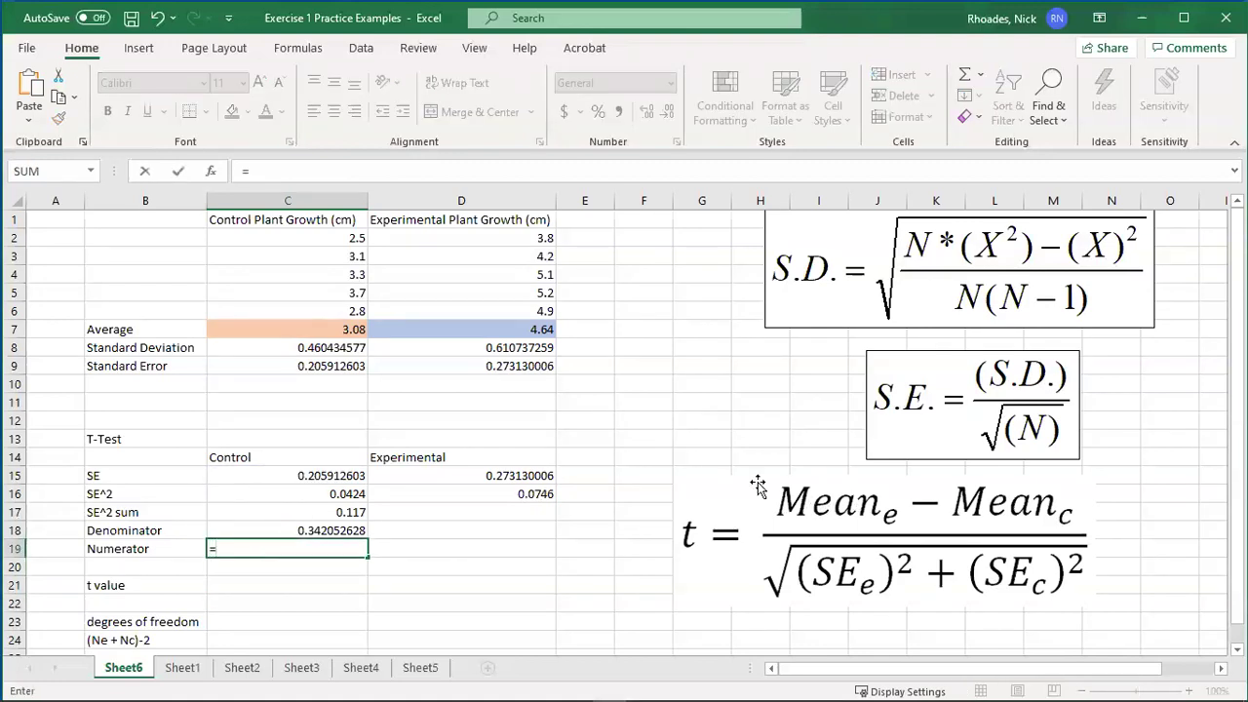
click(440, 328)
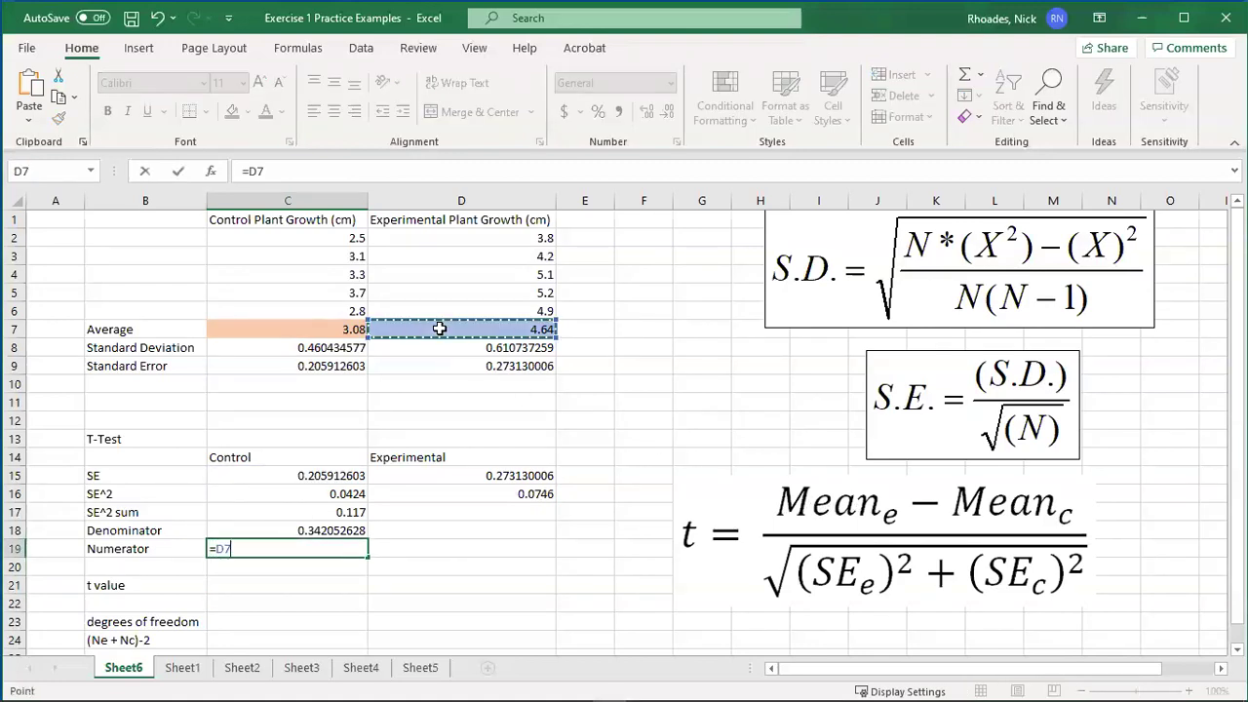
text(-)
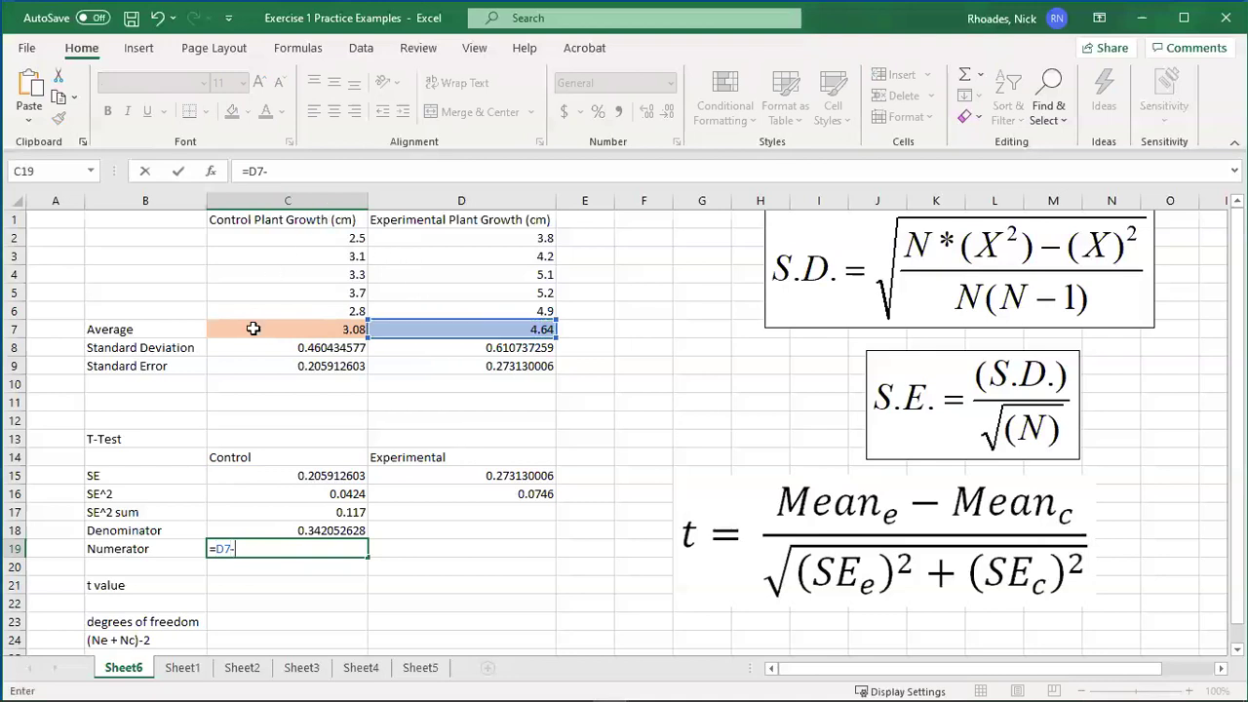
click(253, 329)
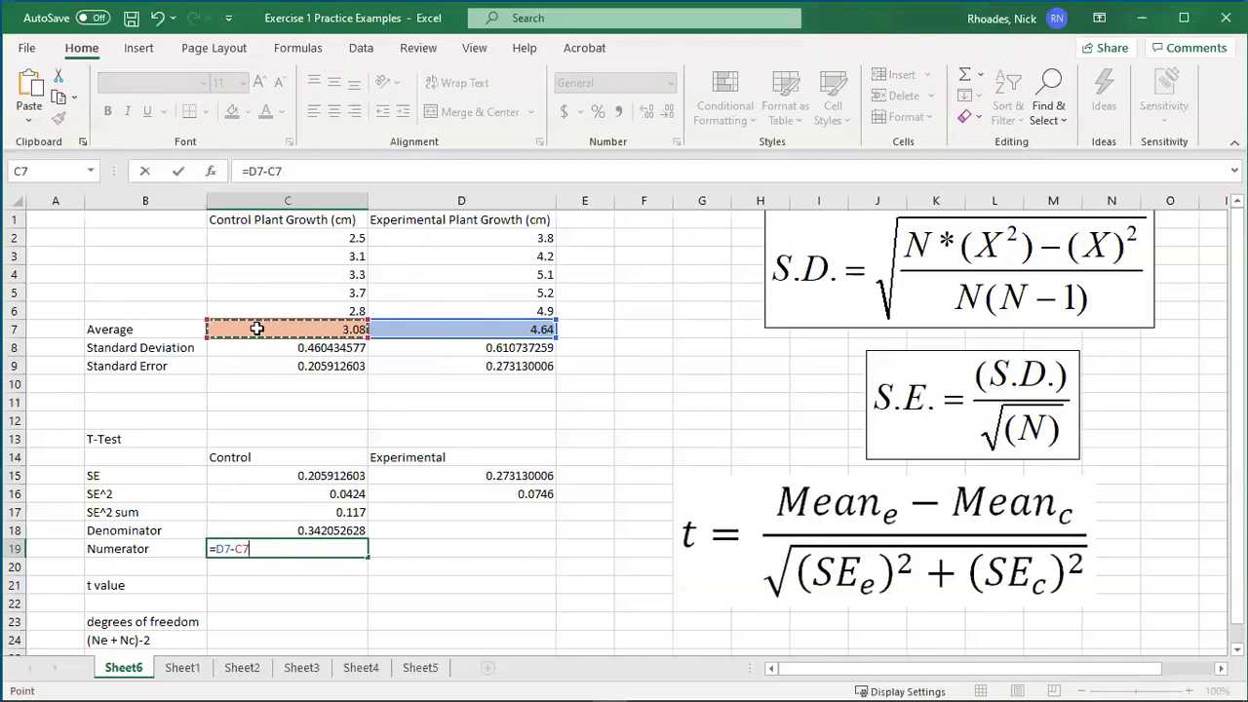
key(Return)
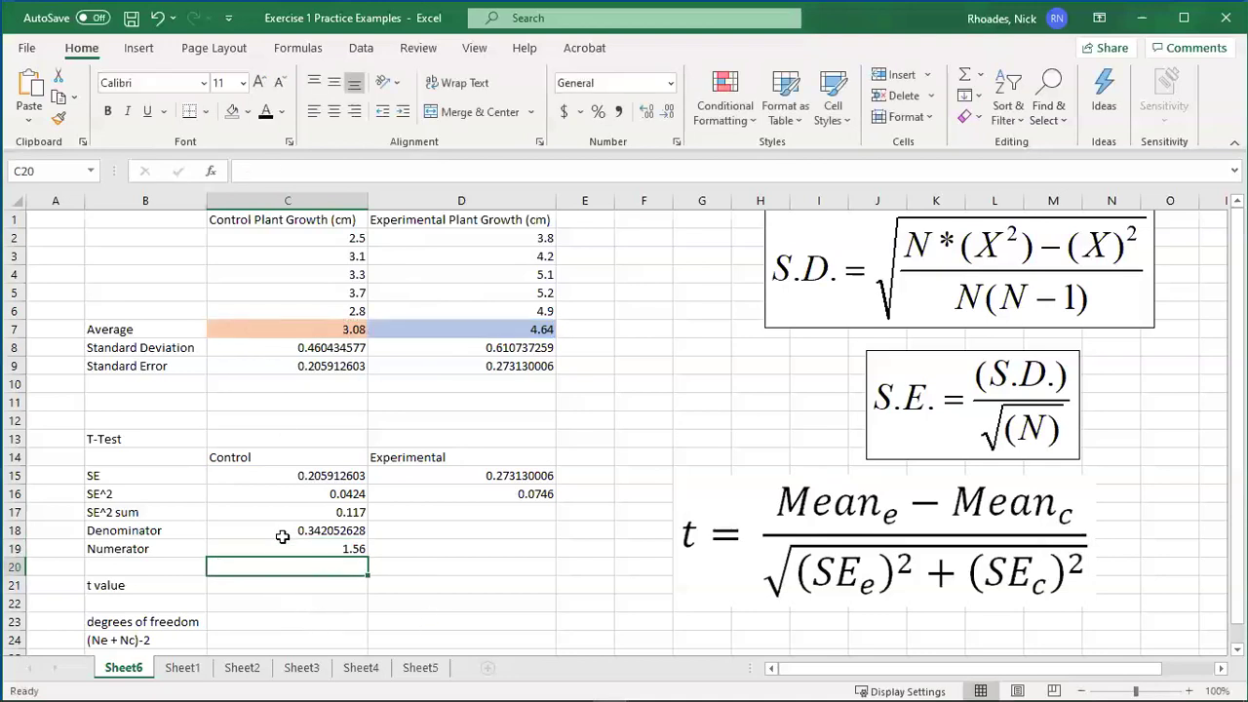
Calculate the t value in C21 by dividing the numerator by the denominator with =C19/C18
drag(156, 532, 256, 548)
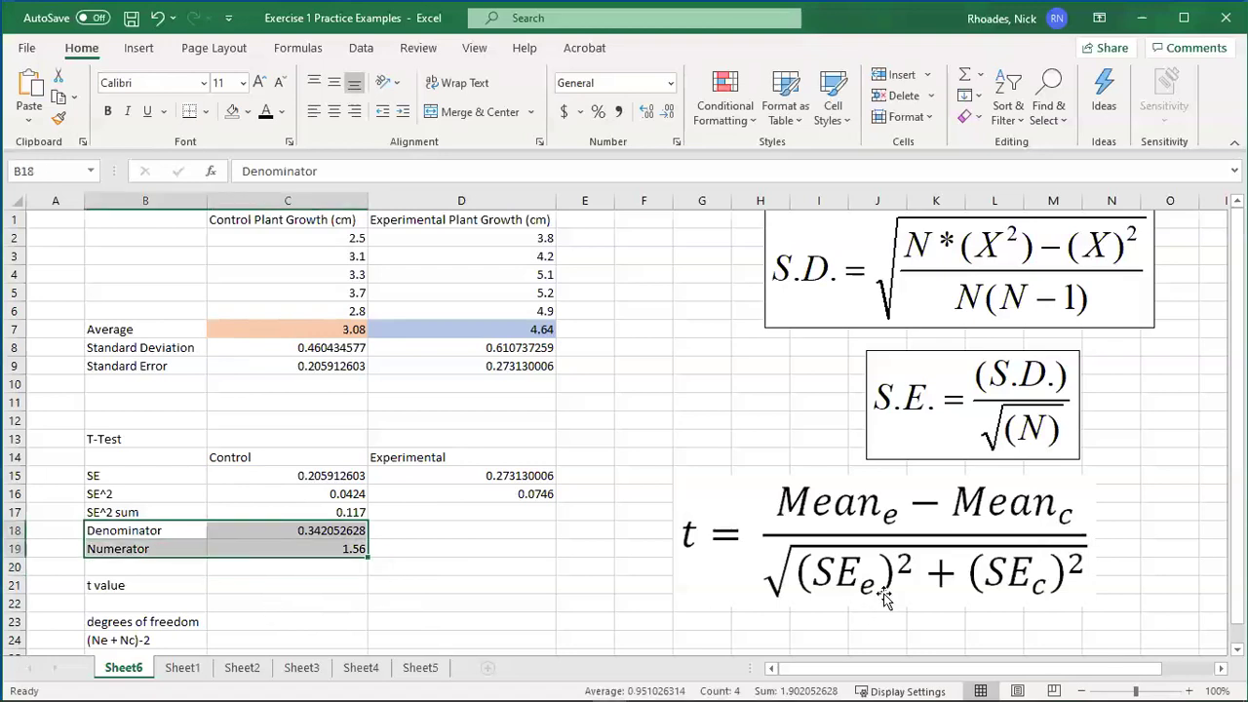
click(271, 585)
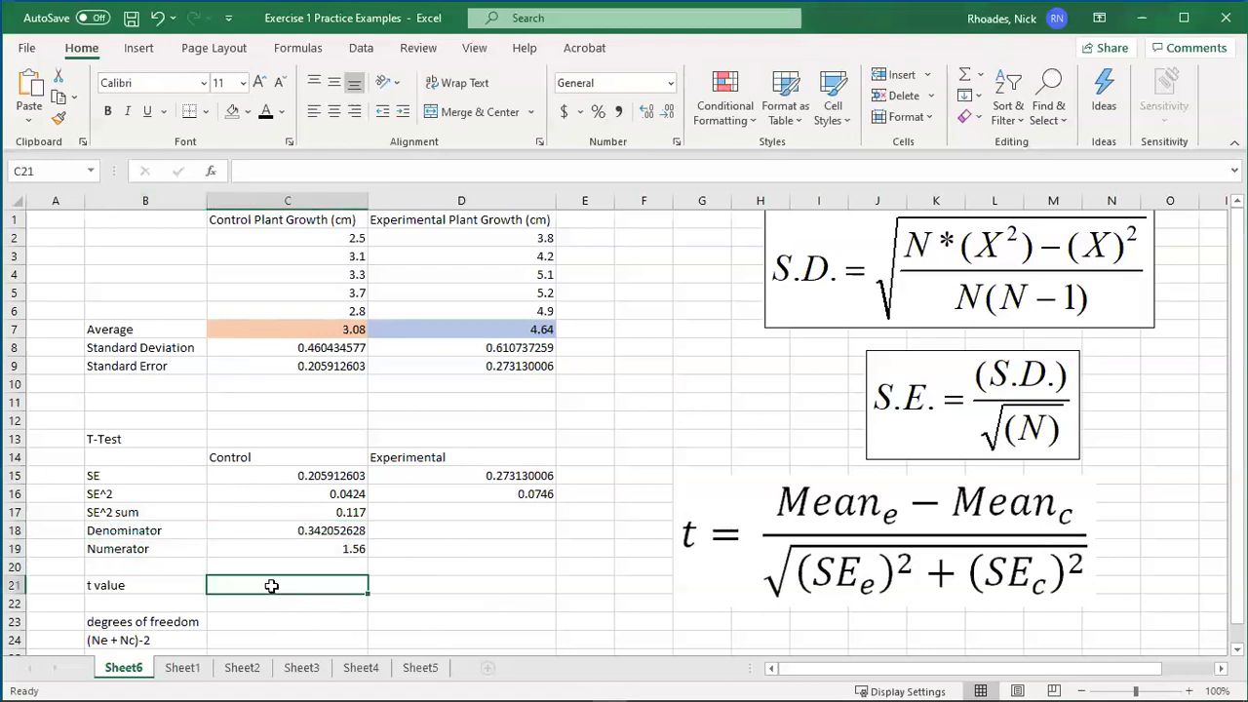
text(=)
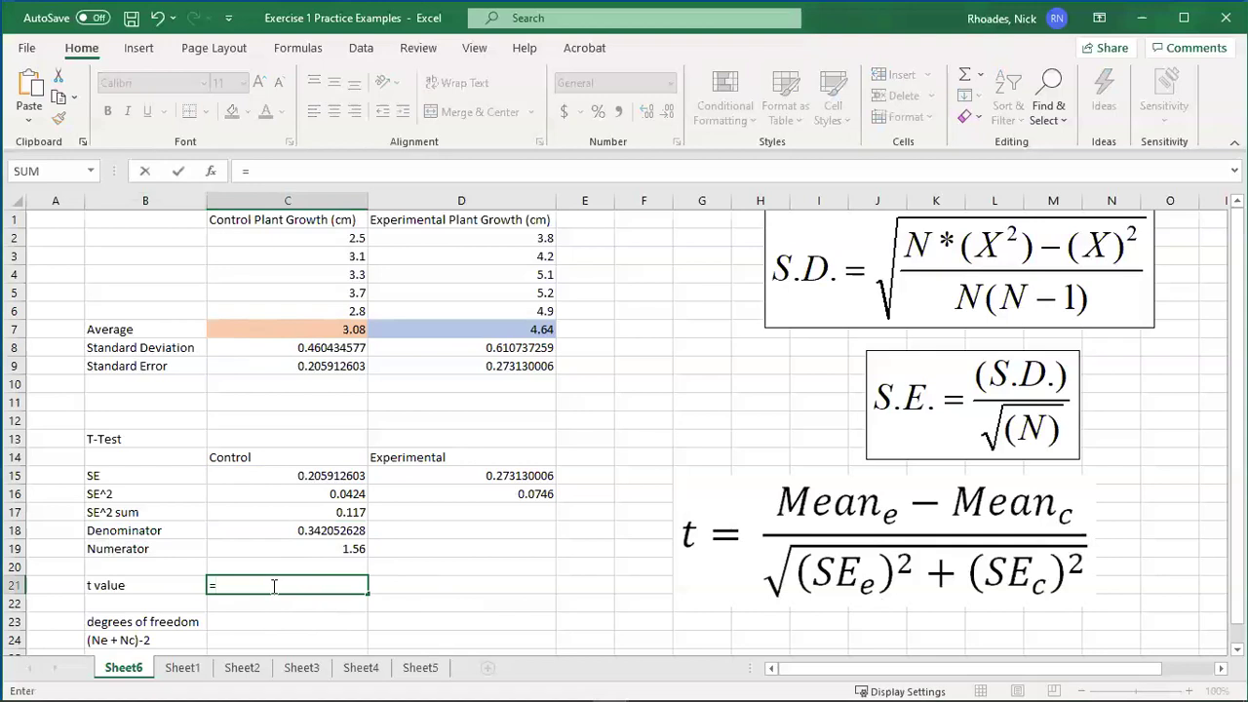
click(252, 549)
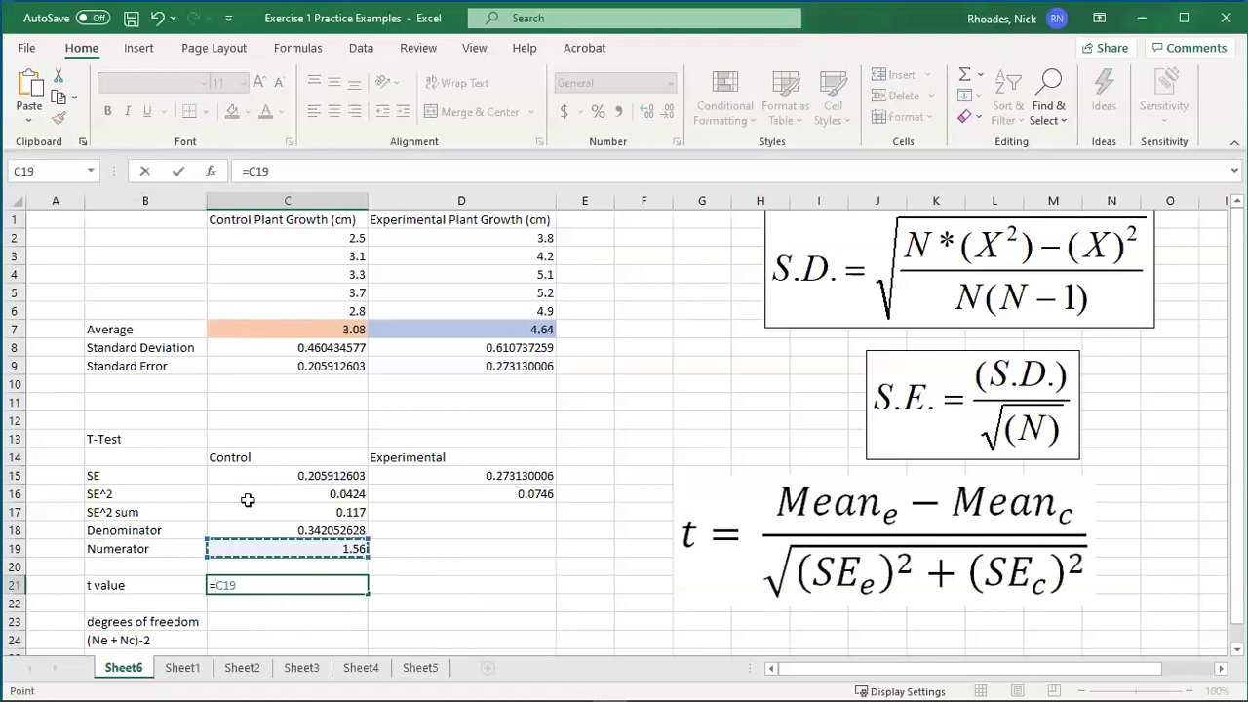
text(/)
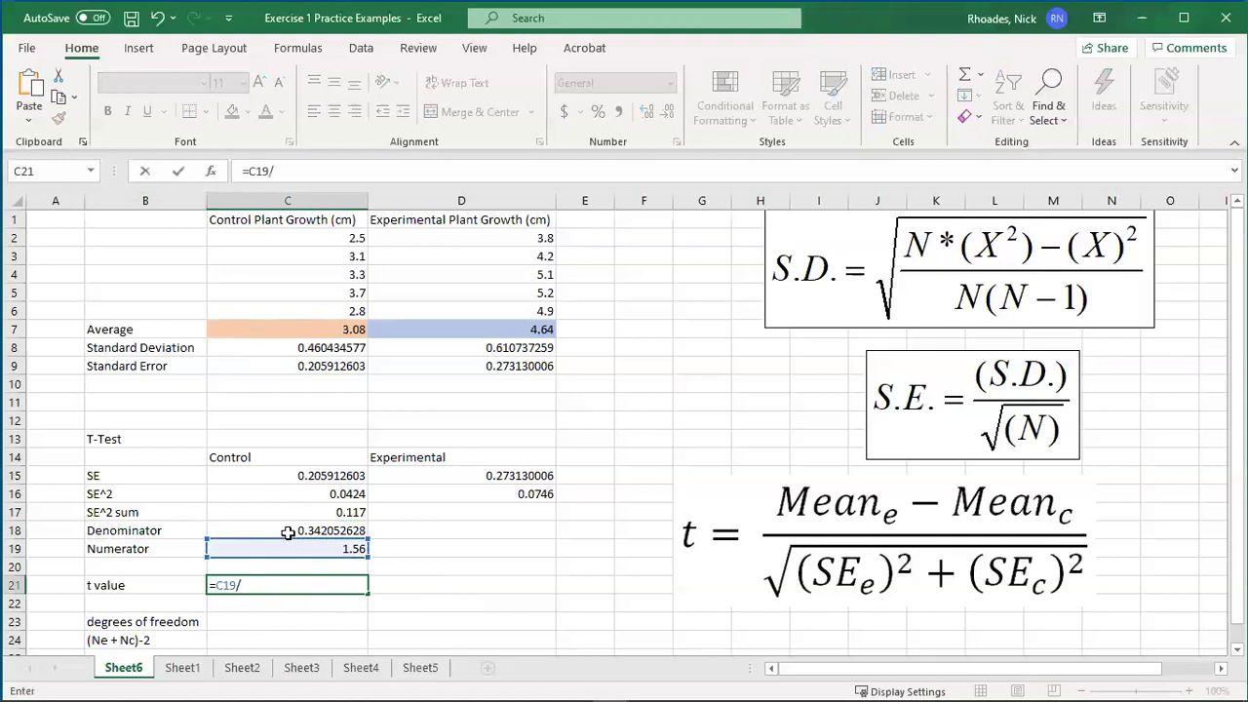
click(288, 533)
key(Return)
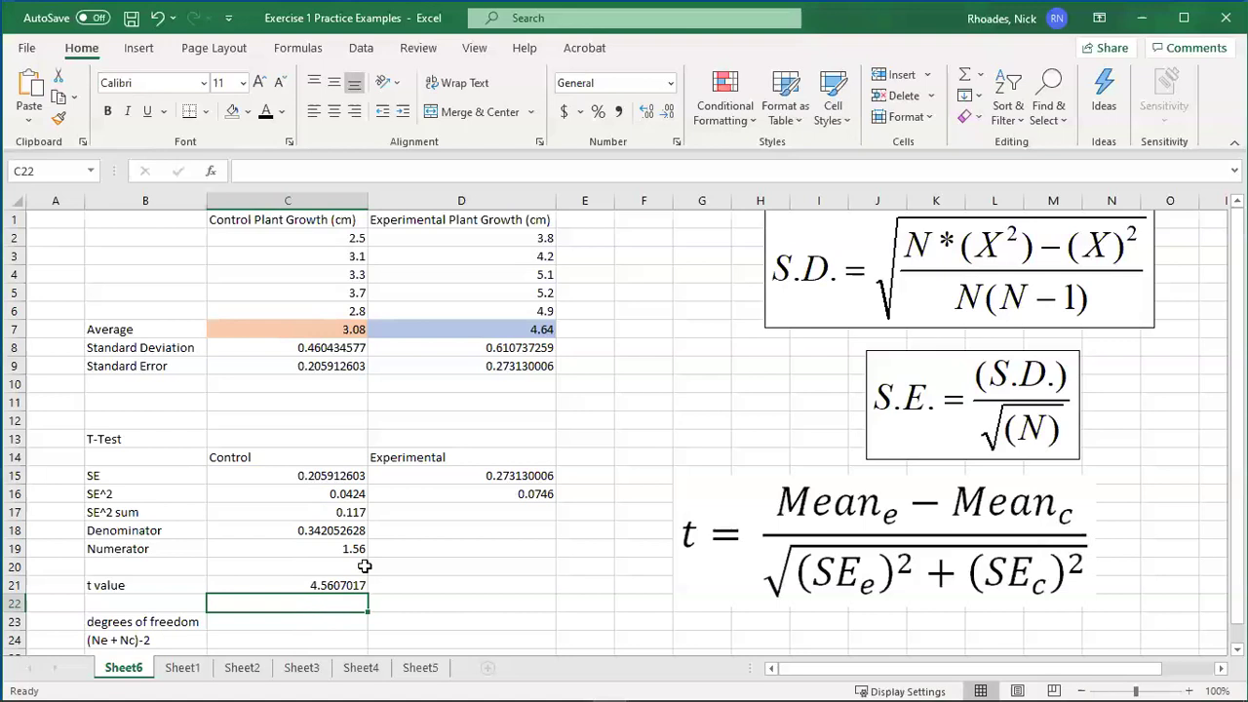
Calculate the degrees of freedom in C23 with =(5+5)-2, following the (Ne + Nc)-2 formula
scroll(362, 567, down, 1)
click(156, 582)
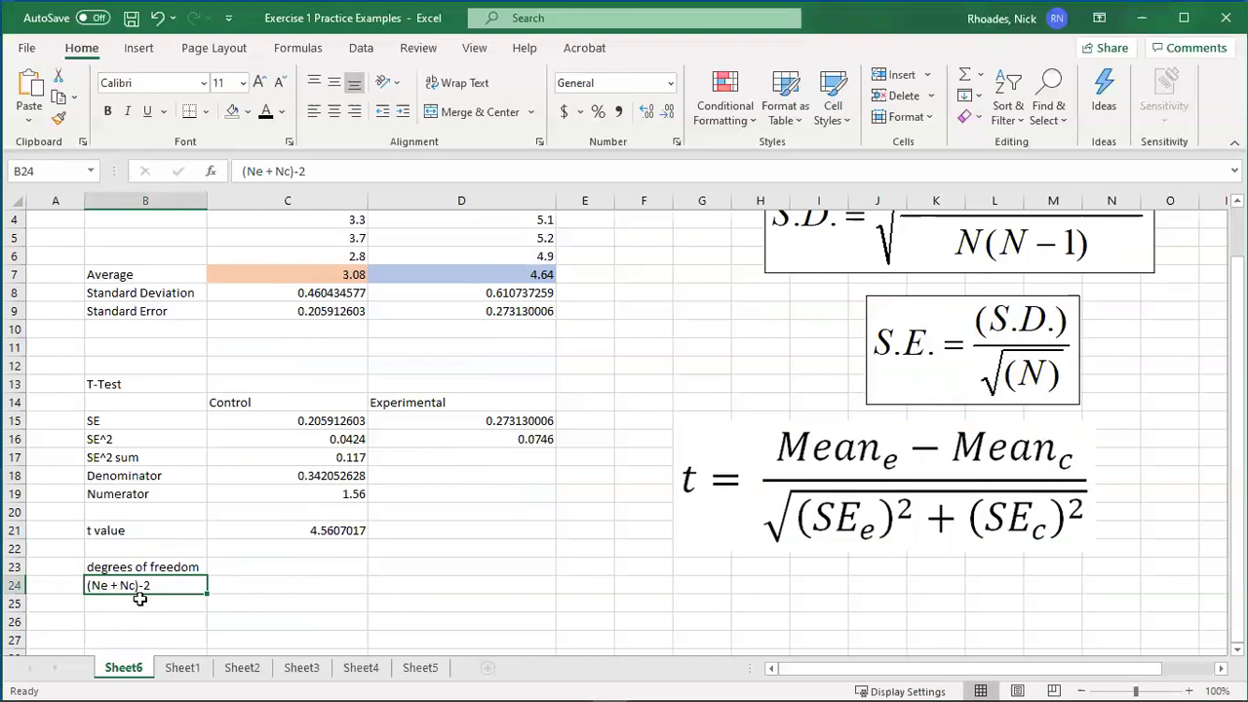
click(245, 567)
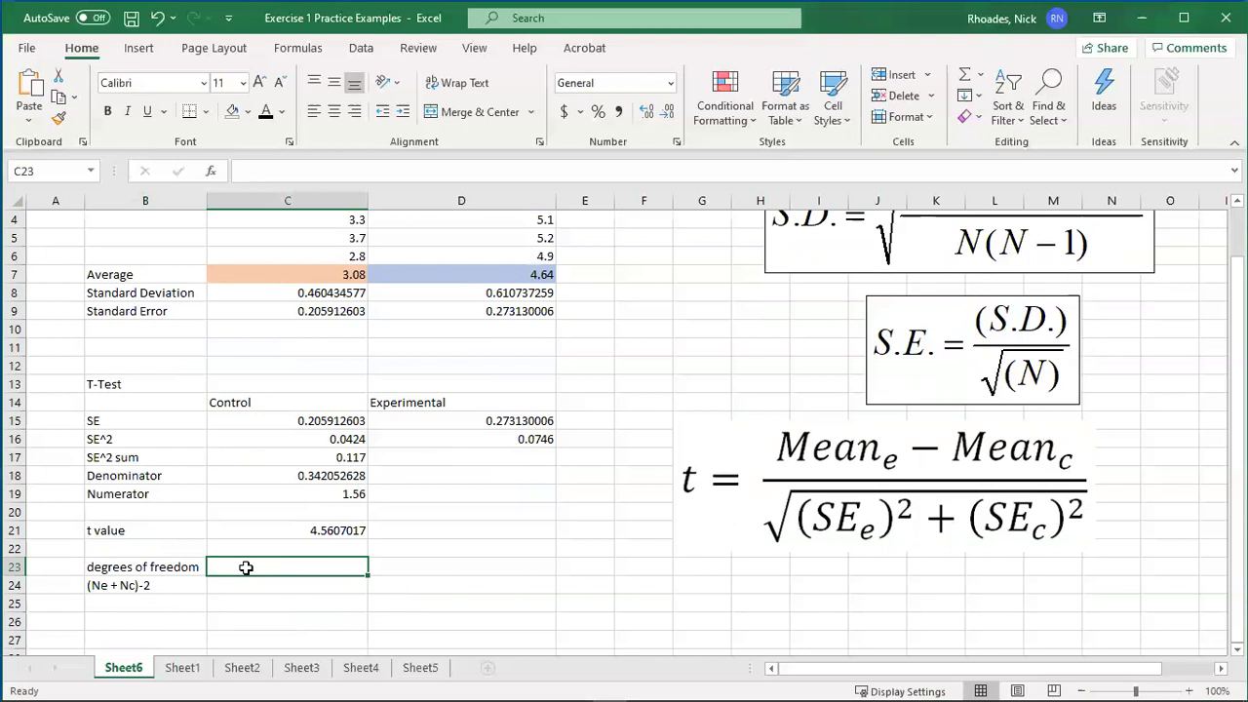
text(=(5+5)-2)
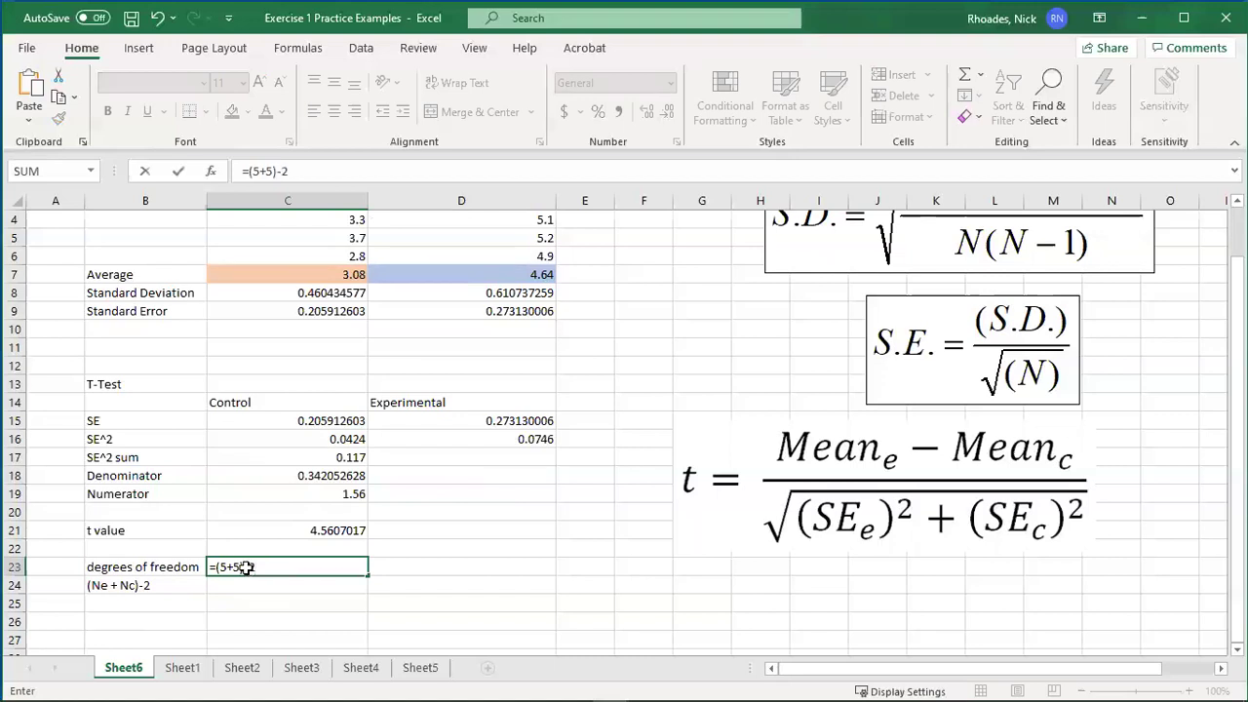
key(Return)
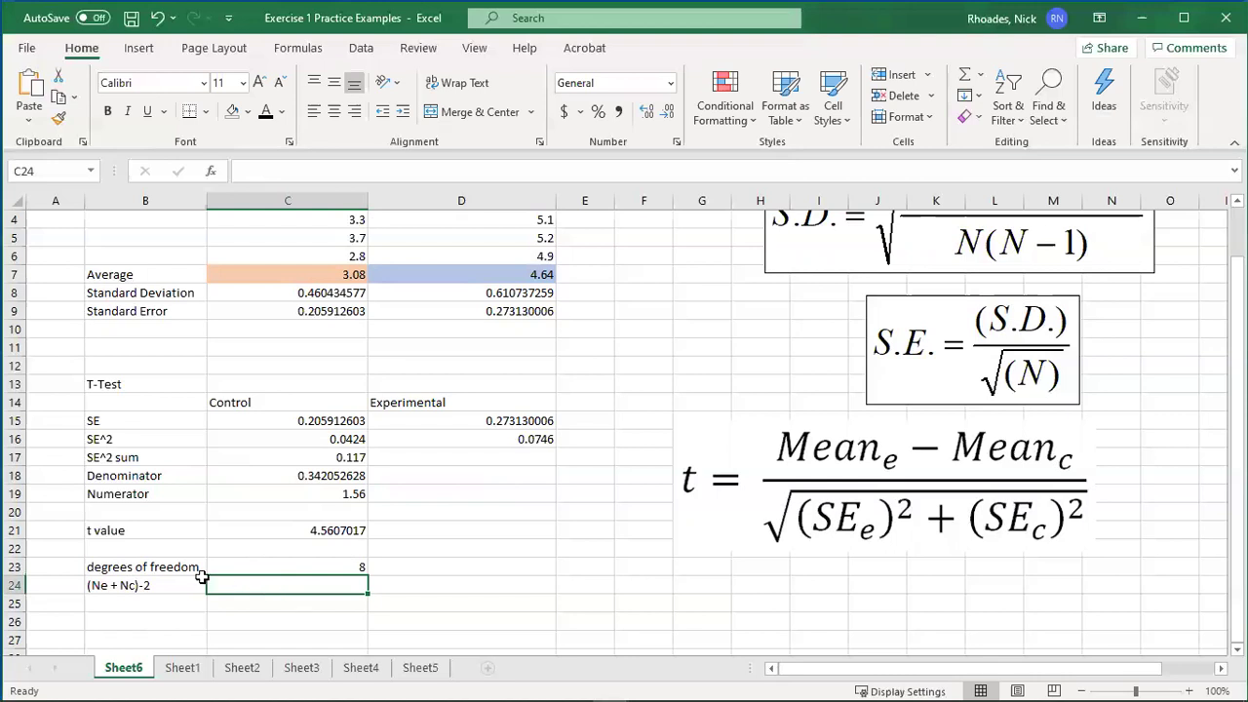
drag(159, 568, 261, 568)
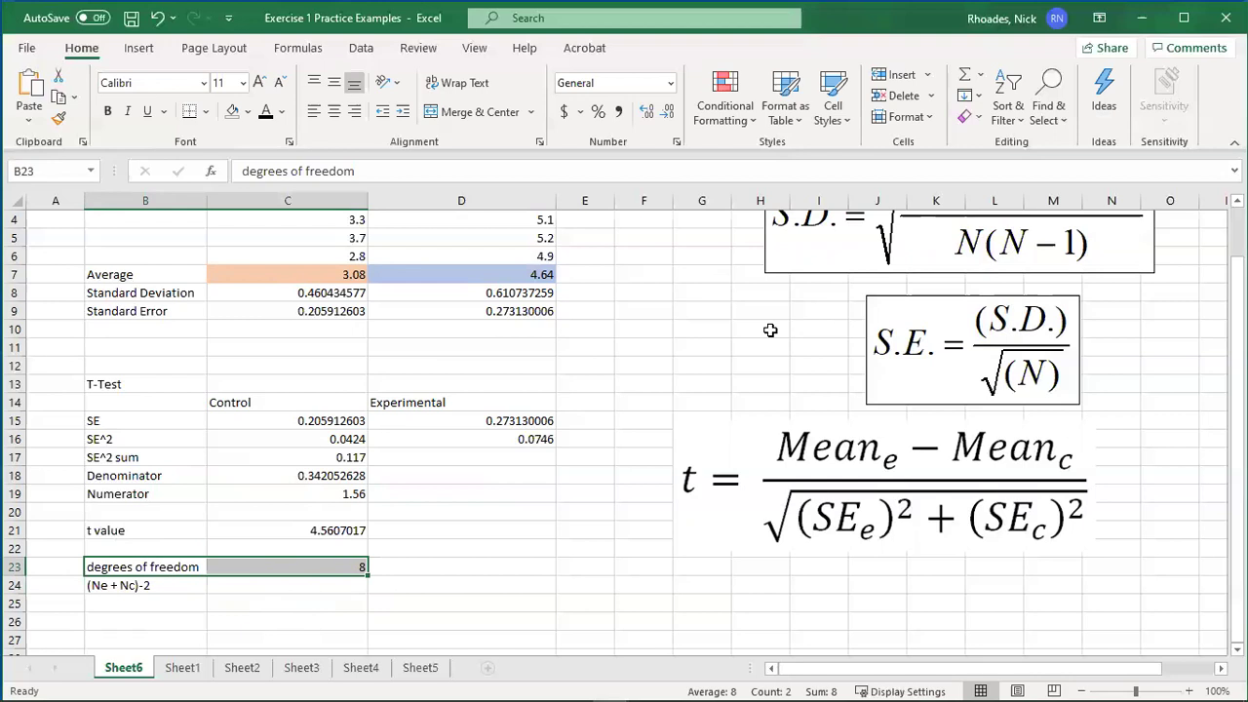
Switch to Document3 in Word, compare the t value against the two-tailed critical t-values table, and return to the Excel workbook
mouse_move(541, 683)
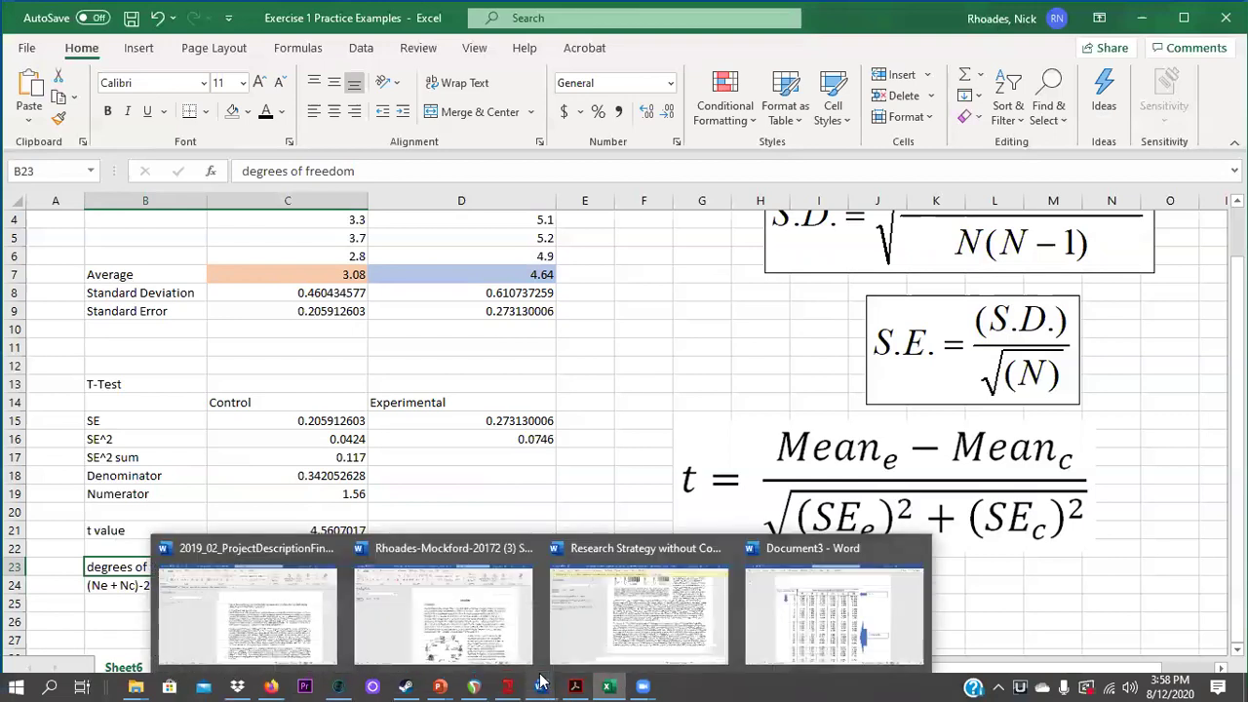
click(809, 585)
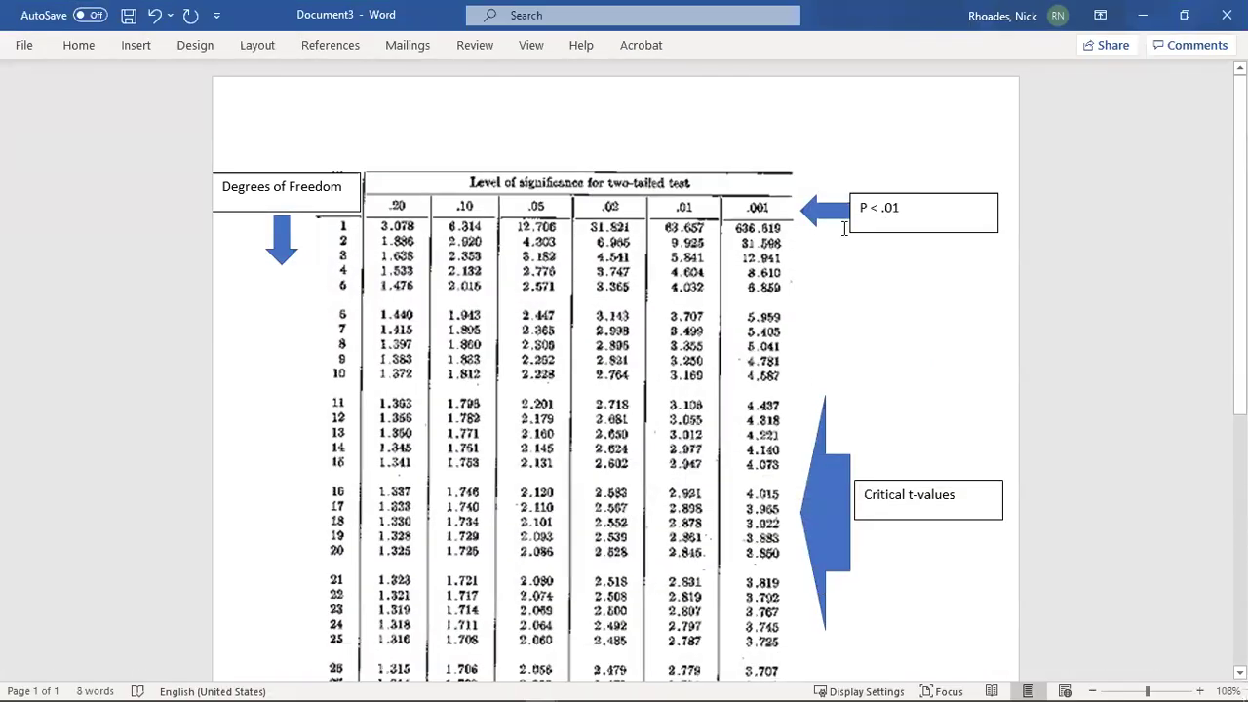
scroll(1091, 275, down, 1)
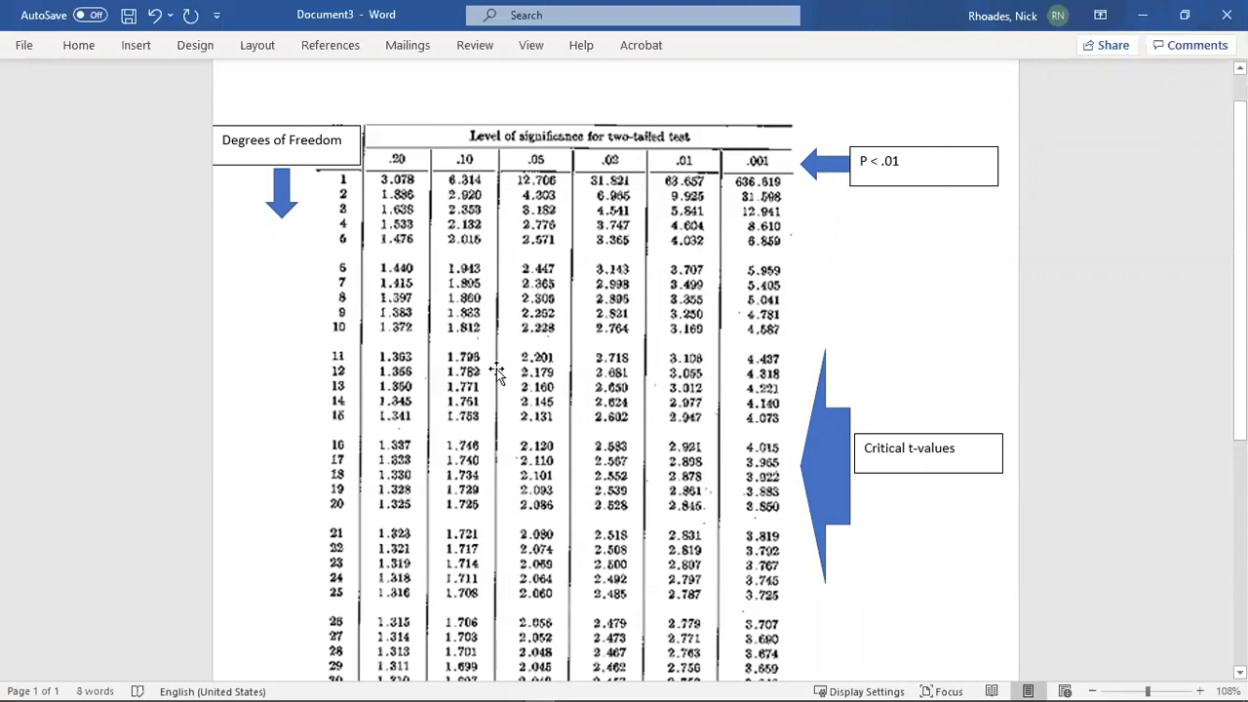
scroll(546, 412, down, 3)
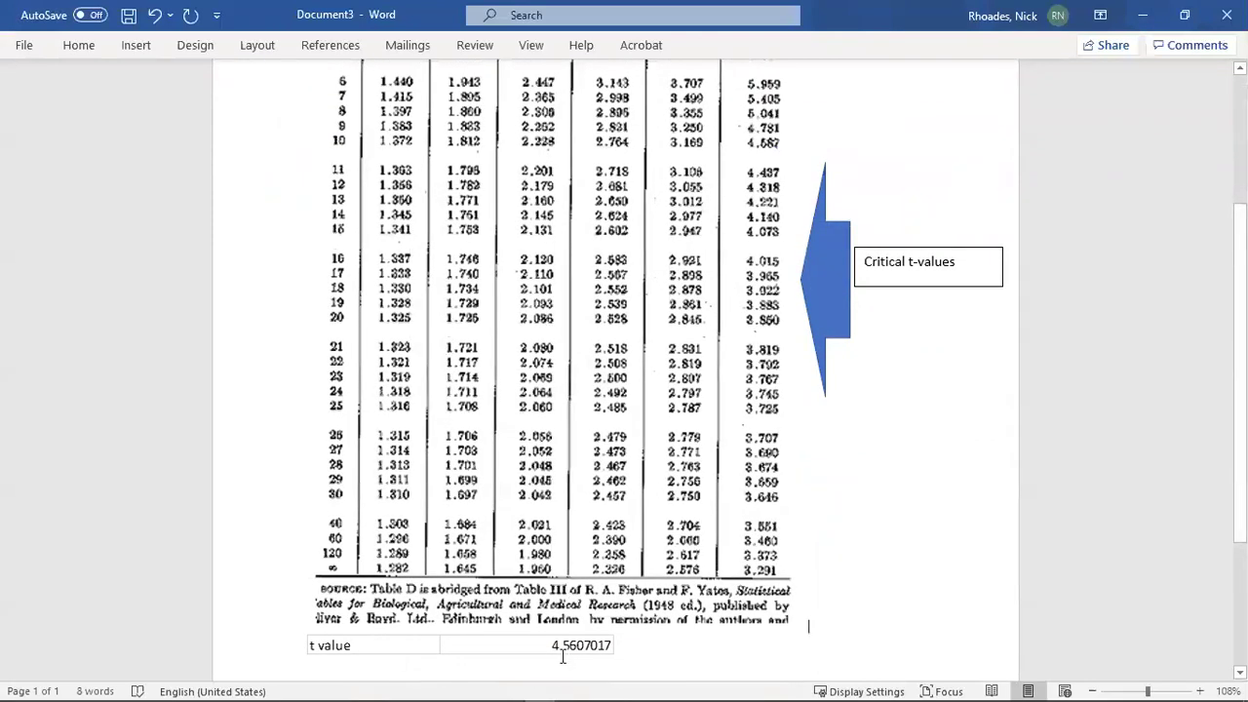
scroll(565, 648, up, 3)
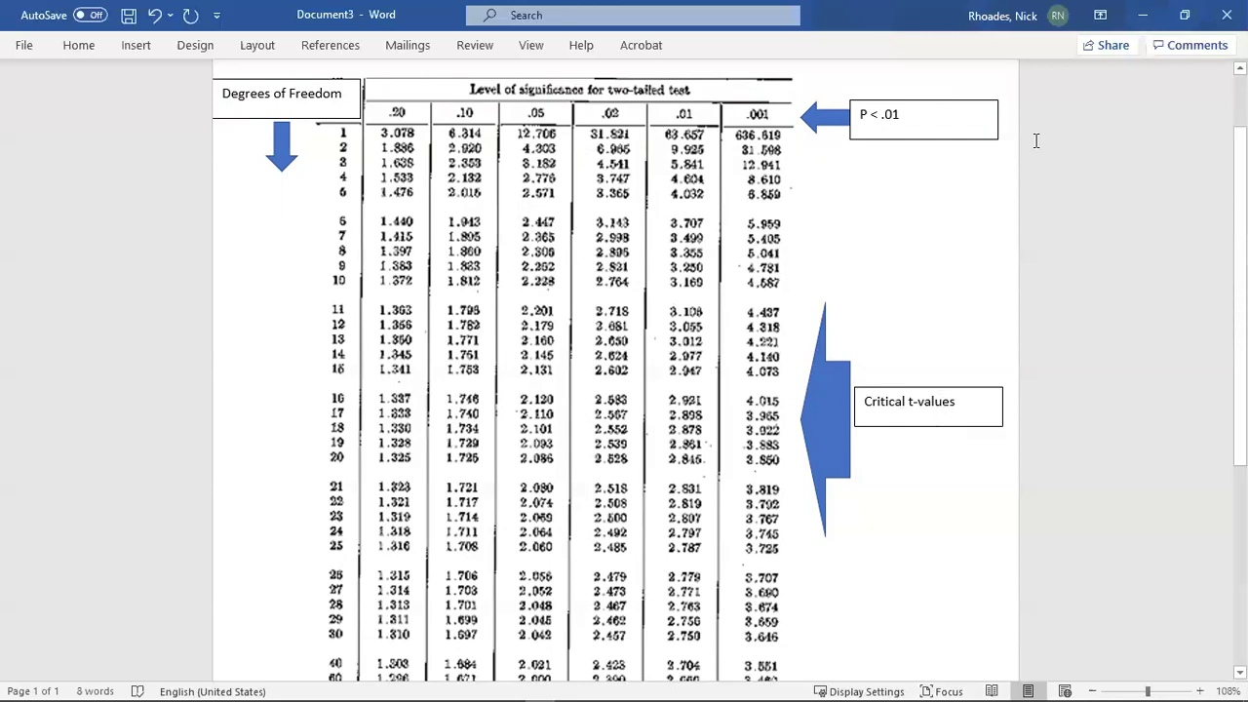
click(1143, 15)
scroll(467, 341, up, 2)
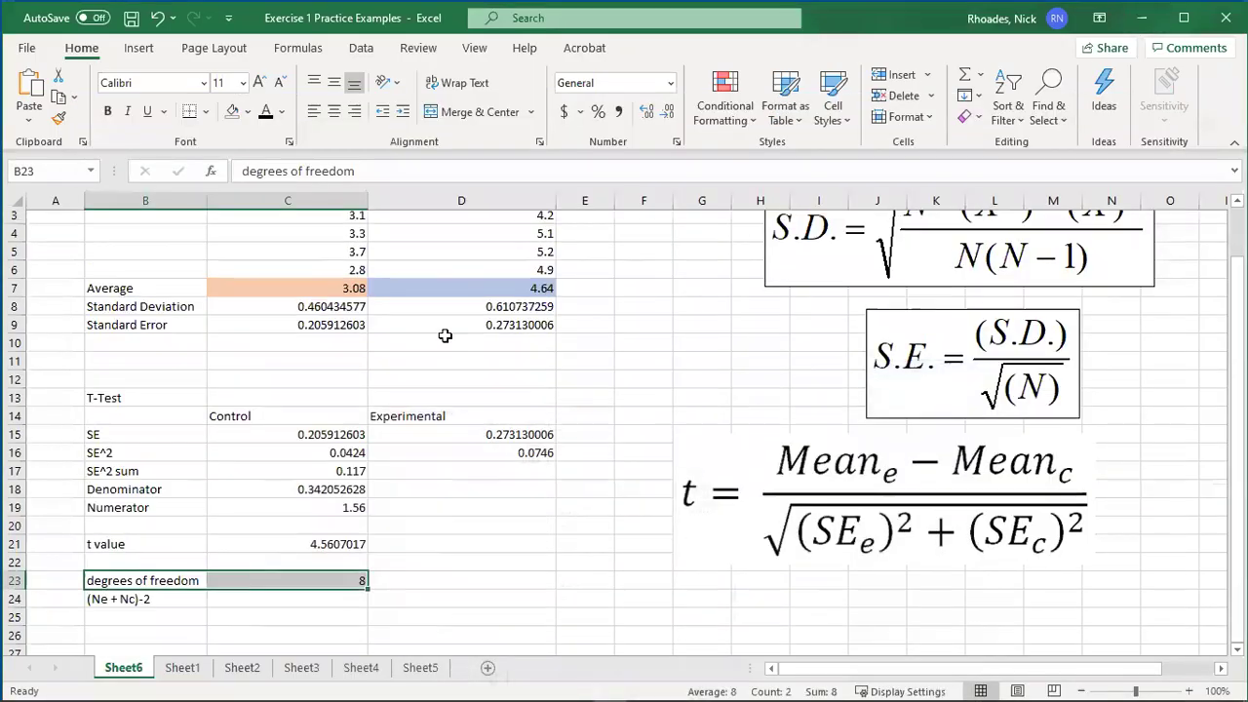